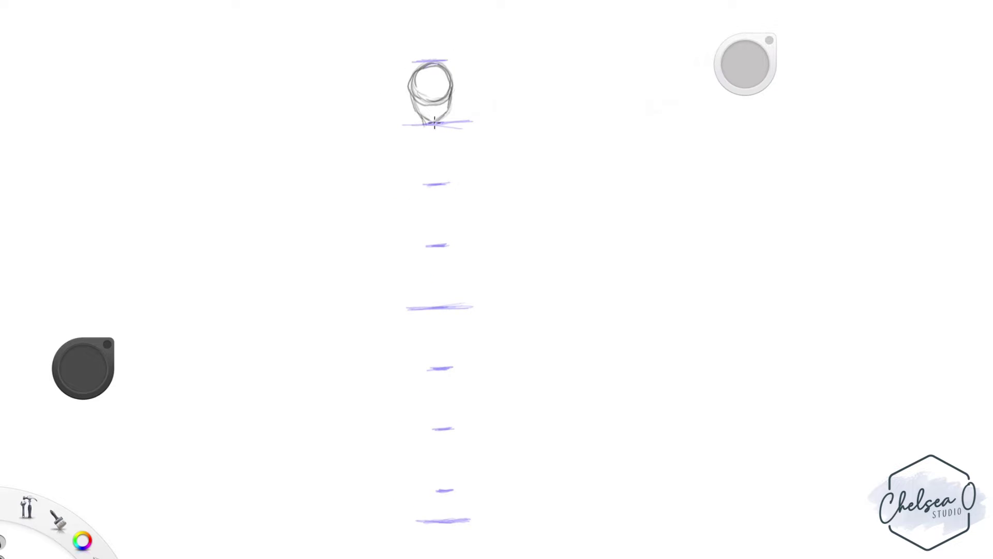
pyautogui.moveTo(443, 118)
pyautogui.mouseDown()
pyautogui.moveTo(445, 132)
pyautogui.moveTo(421, 140)
pyautogui.moveTo(441, 150)
pyautogui.moveTo(438, 181)
pyautogui.moveTo(456, 152)
pyautogui.mouseUp()
pyautogui.hotkey('ctrl', 'z')
pyautogui.hotkey('ctrl', 'z')
pyautogui.hotkey('ctrl', 'z')
# Sketch the neck sloping into both shoulders and a straight shoulder line just below the chin mark
pyautogui.moveTo(422, 133); pyautogui.dragTo(391, 148)
pyautogui.moveTo(445, 132); pyautogui.dragTo(490, 144)
pyautogui.moveTo(415, 150); pyautogui.dragTo(483, 148)
# Sketch the torso as a shape tapering from the shoulder line down to the purple mark at waist level
pyautogui.moveTo(393, 152)
pyautogui.mouseDown()
pyautogui.moveTo(399, 204)
pyautogui.moveTo(422, 237)
pyautogui.mouseUp()
pyautogui.moveTo(398, 171); pyautogui.dragTo(433, 245)
pyautogui.moveTo(470, 145); pyautogui.dragTo(463, 214)
pyautogui.moveTo(474, 170); pyautogui.dragTo(459, 222)
pyautogui.moveTo(472, 184); pyautogui.dragTo(446, 247)
pyautogui.moveTo(470, 161); pyautogui.dragTo(449, 239)
pyautogui.moveTo(465, 196); pyautogui.dragTo(446, 245)
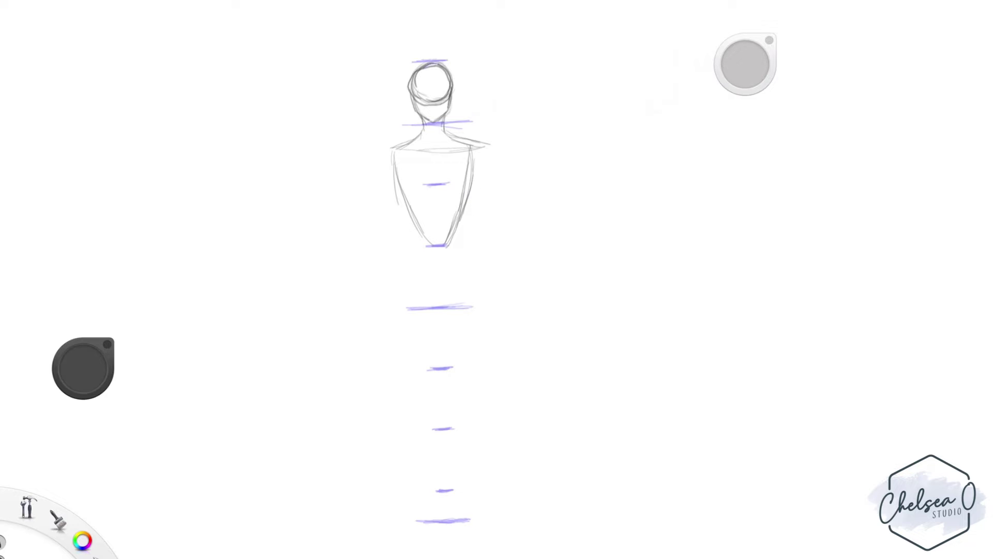
# Reduce the eraser size and trim the overshooting shoulder and torso strokes on the right side of the figure
pyautogui.click(3, 541)
pyautogui.moveTo(754, 70); pyautogui.dragTo(724, 71)
pyautogui.moveTo(489, 144)
pyautogui.mouseDown()
pyautogui.moveTo(454, 135)
pyautogui.moveTo(459, 228)
pyautogui.mouseUp()
# Sketch the pelvis flaring out from the waist and narrowing to the long purple crotch mark
pyautogui.moveTo(426, 307); pyautogui.dragTo(454, 306)
pyautogui.moveTo(408, 282); pyautogui.dragTo(433, 307)
pyautogui.moveTo(393, 269)
pyautogui.mouseDown()
pyautogui.moveTo(415, 293)
pyautogui.moveTo(421, 246)
pyautogui.mouseUp()
pyautogui.moveTo(403, 269)
pyautogui.mouseDown()
pyautogui.moveTo(422, 237)
pyautogui.moveTo(406, 283)
pyautogui.moveTo(466, 285)
pyautogui.moveTo(477, 275)
pyautogui.moveTo(437, 306)
pyautogui.mouseUp()
pyautogui.moveTo(455, 234); pyautogui.dragTo(475, 259)
pyautogui.moveTo(381, 282); pyautogui.dragTo(504, 274)
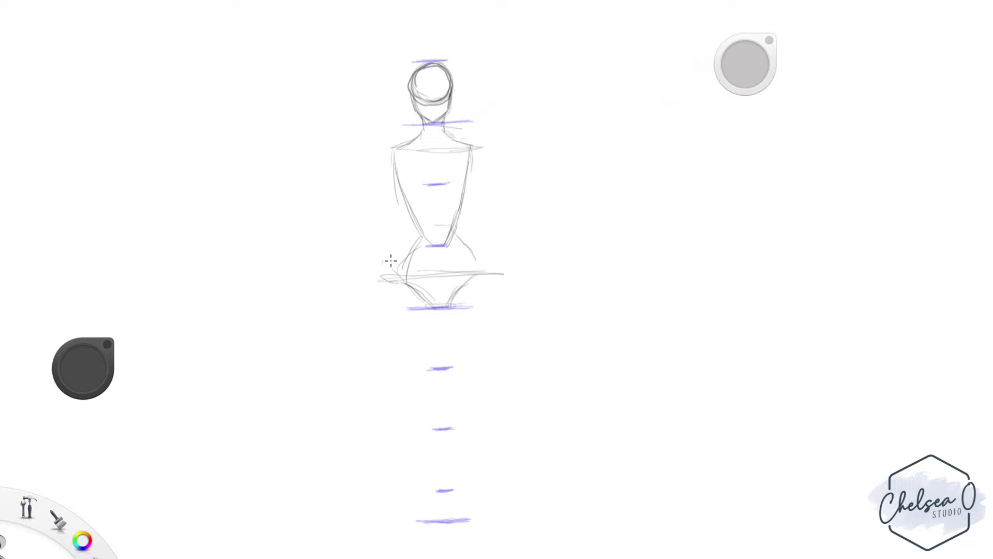
pyautogui.moveTo(381, 261); pyautogui.dragTo(378, 287)
pyautogui.moveTo(508, 258); pyautogui.dragTo(505, 287)
pyautogui.moveTo(483, 66)
pyautogui.mouseDown()
pyautogui.moveTo(501, 64)
pyautogui.moveTo(484, 118)
pyautogui.mouseUp()
pyautogui.moveTo(508, 86)
pyautogui.mouseDown()
pyautogui.moveTo(541, 98)
pyautogui.moveTo(517, 108)
pyautogui.mouseUp()
pyautogui.moveTo(552, 78); pyautogui.dragTo(602, 88)
pyautogui.hotkey('ctrl', 'z')
pyautogui.hotkey('ctrl', 'z')
pyautogui.hotkey('ctrl', 'z')
pyautogui.hotkey('ctrl', 'z')
pyautogui.hotkey('ctrl', 'z')
pyautogui.hotkey('ctrl', 'z')
pyautogui.hotkey('ctrl', 'z')
pyautogui.hotkey('ctrl', 'z')
pyautogui.hotkey('ctrl', 'z')
# Redraw the sides of the pelvis and both torso sides from the shoulders down to the waist
pyautogui.moveTo(421, 235); pyautogui.dragTo(406, 276)
pyautogui.moveTo(452, 239)
pyautogui.mouseDown()
pyautogui.moveTo(477, 271)
pyautogui.moveTo(449, 306)
pyautogui.mouseUp()
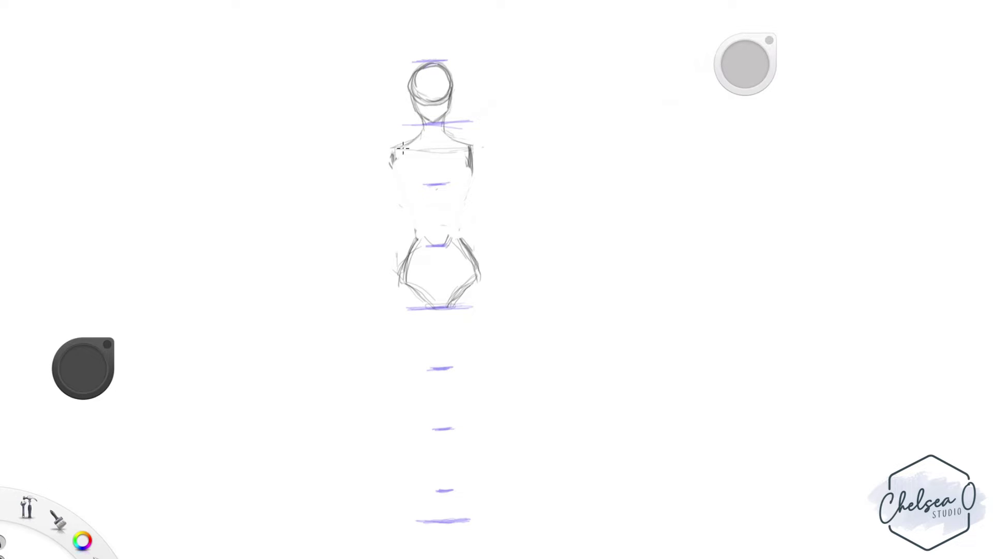
pyautogui.moveTo(402, 148)
pyautogui.mouseDown()
pyautogui.moveTo(435, 228)
pyautogui.moveTo(422, 233)
pyautogui.mouseUp()
pyautogui.moveTo(472, 151); pyautogui.dragTo(455, 226)
pyautogui.moveTo(469, 175)
pyautogui.mouseDown()
pyautogui.moveTo(453, 227)
pyautogui.moveTo(406, 259)
pyautogui.moveTo(402, 284)
pyautogui.mouseUp()
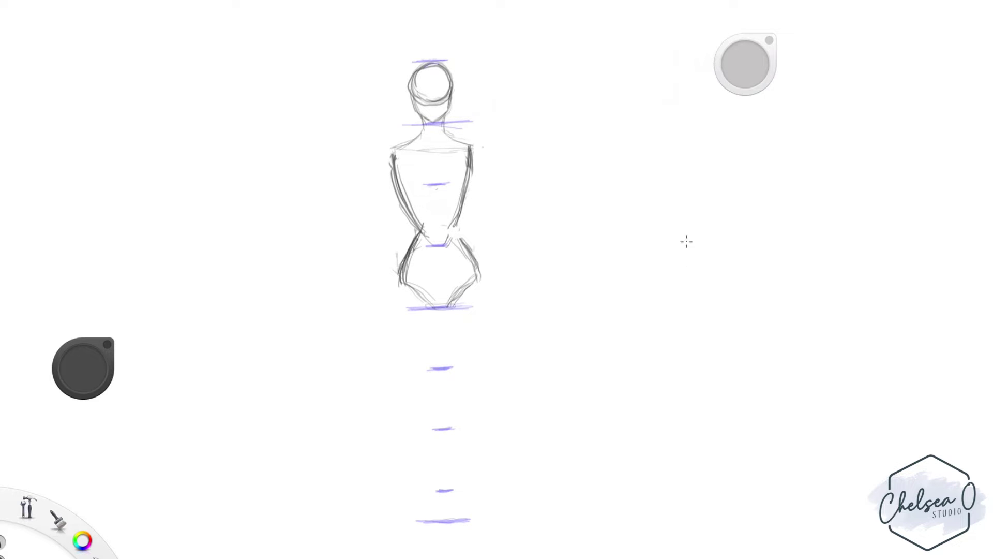
# Blend the torso into the hips with curved waist contours and close the pelvis at the crotch mark
pyautogui.moveTo(452, 226)
pyautogui.mouseDown()
pyautogui.moveTo(486, 270)
pyautogui.moveTo(481, 302)
pyautogui.moveTo(469, 234)
pyautogui.moveTo(459, 243)
pyautogui.mouseUp()
pyautogui.moveTo(412, 211); pyautogui.dragTo(415, 246)
pyautogui.moveTo(407, 208); pyautogui.dragTo(414, 247)
pyautogui.moveTo(466, 205); pyautogui.dragTo(460, 226)
pyautogui.moveTo(468, 193); pyautogui.dragTo(461, 217)
pyautogui.moveTo(472, 158); pyautogui.dragTo(457, 227)
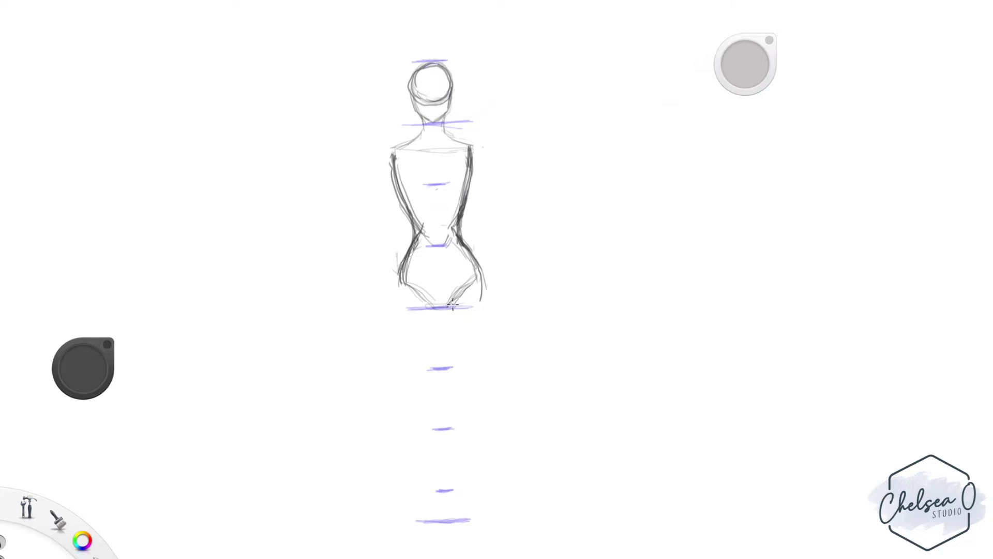
pyautogui.moveTo(479, 274); pyautogui.dragTo(439, 309)
# Draw two linked knee circles and a waist circle, and run thigh lines from the pelvis to the knees
pyautogui.moveTo(448, 390)
pyautogui.mouseDown()
pyautogui.moveTo(475, 386)
pyautogui.moveTo(421, 393)
pyautogui.moveTo(472, 388)
pyautogui.moveTo(464, 390)
pyautogui.mouseUp()
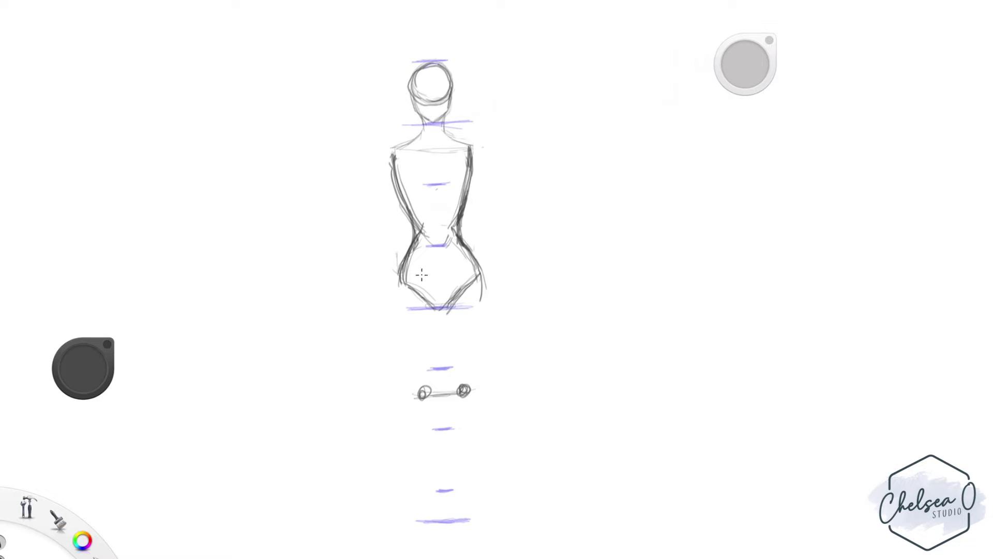
pyautogui.moveTo(437, 238)
pyautogui.mouseDown()
pyautogui.moveTo(430, 231)
pyautogui.moveTo(449, 227)
pyautogui.moveTo(453, 241)
pyautogui.mouseUp()
pyautogui.moveTo(409, 288); pyautogui.dragTo(423, 385)
pyautogui.moveTo(472, 284)
pyautogui.mouseDown()
pyautogui.moveTo(465, 379)
pyautogui.moveTo(422, 270)
pyautogui.mouseUp()
pyautogui.moveTo(414, 311); pyautogui.dragTo(423, 385)
pyautogui.moveTo(565, 126)
pyautogui.mouseDown()
pyautogui.moveTo(595, 173)
pyautogui.moveTo(552, 155)
pyautogui.moveTo(533, 187)
pyautogui.moveTo(555, 176)
pyautogui.moveTo(517, 217)
pyautogui.moveTo(564, 282)
pyautogui.mouseUp()
pyautogui.moveTo(535, 238); pyautogui.dragTo(592, 386)
pyautogui.moveTo(524, 215); pyautogui.dragTo(605, 401)
pyautogui.moveTo(593, 171)
pyautogui.mouseDown()
pyautogui.moveTo(587, 220)
pyautogui.moveTo(578, 217)
pyautogui.mouseUp()
pyautogui.moveTo(515, 205); pyautogui.dragTo(605, 409)
pyautogui.moveTo(552, 284); pyautogui.dragTo(626, 443)
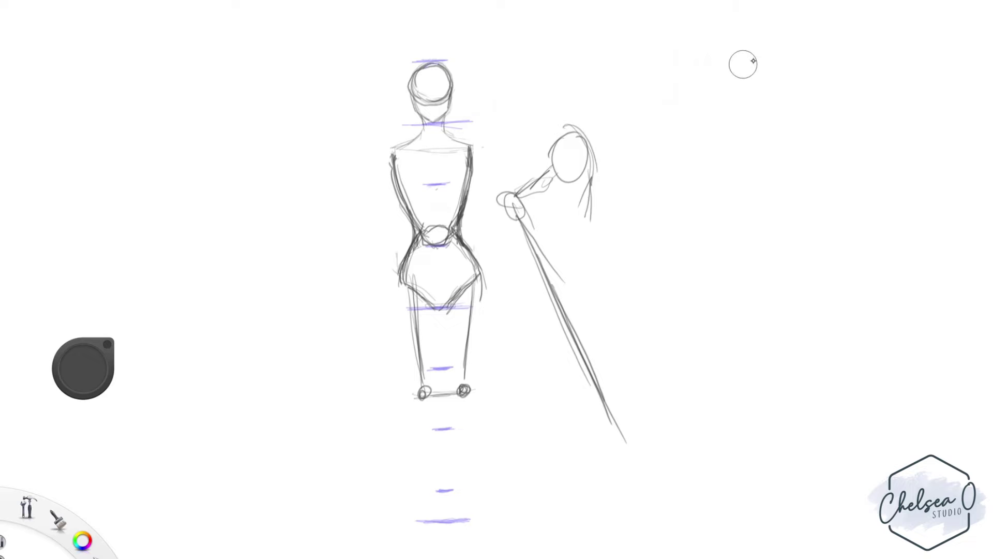
pyautogui.moveTo(590, 212)
pyautogui.mouseDown()
pyautogui.moveTo(570, 139)
pyautogui.moveTo(520, 222)
pyautogui.moveTo(613, 422)
pyautogui.mouseUp()
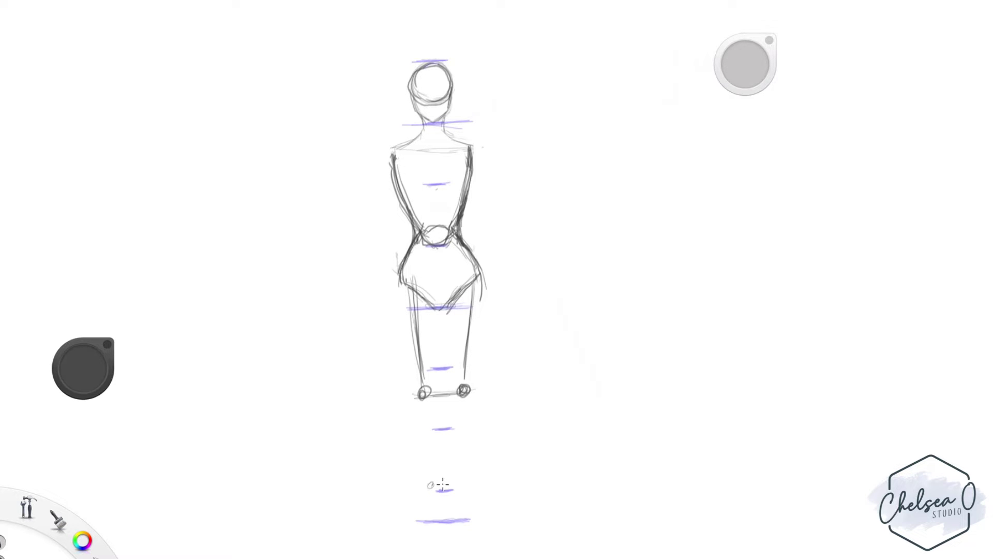
# Add small ankle circles and draw the angled thigh lines and straight lower-leg lines between the joints
pyautogui.moveTo(427, 483); pyautogui.dragTo(464, 483)
pyautogui.moveTo(409, 279); pyautogui.dragTo(421, 373)
pyautogui.moveTo(480, 274); pyautogui.dragTo(467, 376)
pyautogui.moveTo(422, 400); pyautogui.dragTo(423, 474)
pyautogui.moveTo(468, 468); pyautogui.dragTo(472, 397)
pyautogui.moveTo(583, 266)
pyautogui.mouseDown()
pyautogui.moveTo(587, 411)
pyautogui.moveTo(584, 264)
pyautogui.mouseUp()
pyautogui.moveTo(576, 302)
pyautogui.mouseDown()
pyautogui.moveTo(583, 265)
pyautogui.moveTo(600, 303)
pyautogui.mouseUp()
pyautogui.moveTo(577, 401); pyautogui.dragTo(590, 439)
pyautogui.moveTo(651, 236); pyautogui.dragTo(713, 361)
pyautogui.moveTo(644, 232); pyautogui.dragTo(711, 363)
pyautogui.moveTo(708, 317); pyautogui.dragTo(712, 361)
pyautogui.moveTo(797, 229); pyautogui.dragTo(758, 370)
pyautogui.moveTo(749, 327); pyautogui.dragTo(757, 374)
pyautogui.moveTo(790, 318); pyautogui.dragTo(755, 372)
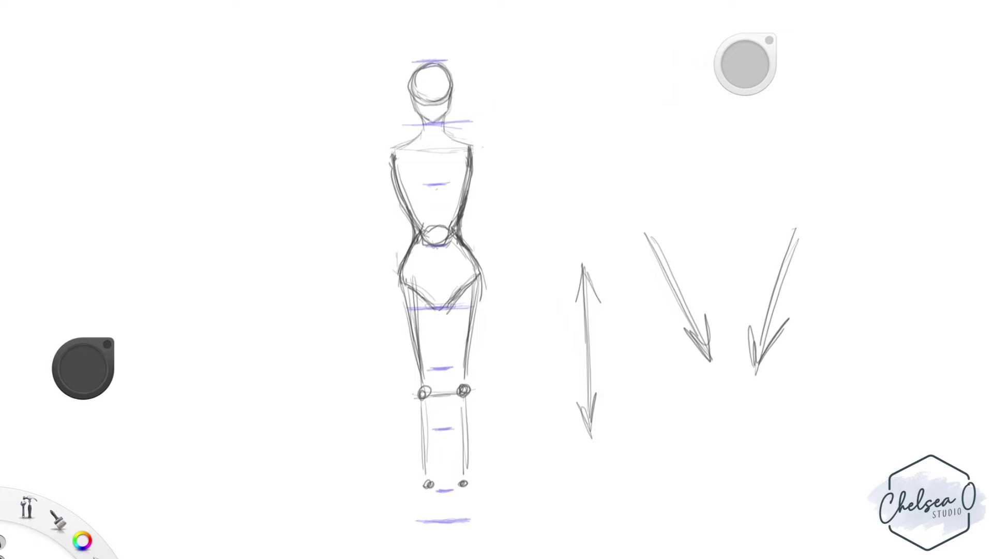
pyautogui.press('e')
pyautogui.moveTo(742, 70); pyautogui.dragTo(775, 70)
pyautogui.moveTo(815, 226)
pyautogui.mouseDown()
pyautogui.moveTo(756, 368)
pyautogui.moveTo(588, 367)
pyautogui.mouseUp()
pyautogui.hotkey('ctrl', 'z')
pyautogui.hotkey('ctrl', 'z')
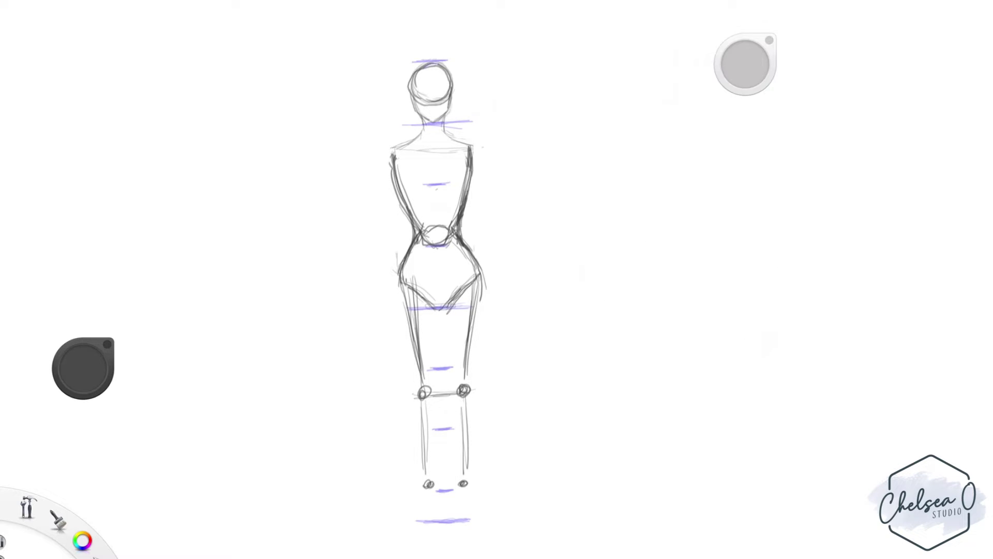
# Draw both feet as triangular shapes from the ankle circles down to the lowest purple mark
pyautogui.moveTo(428, 486)
pyautogui.mouseDown()
pyautogui.moveTo(409, 519)
pyautogui.moveTo(449, 513)
pyautogui.mouseUp()
pyautogui.moveTo(468, 485); pyautogui.dragTo(486, 519)
pyautogui.moveTo(485, 520); pyautogui.dragTo(455, 515)
pyautogui.moveTo(455, 518); pyautogui.dragTo(484, 517)
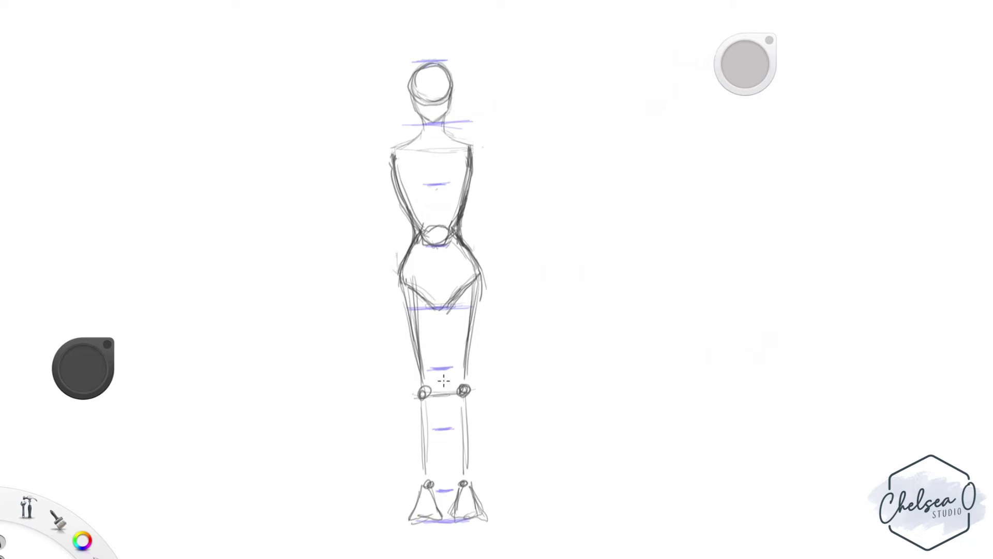
# Draw circles for both shoulder joints, a horizontal guide through the waist, and an elbow circle on each side of it
pyautogui.moveTo(389, 150); pyautogui.dragTo(373, 155)
pyautogui.moveTo(485, 146)
pyautogui.mouseDown()
pyautogui.moveTo(470, 155)
pyautogui.moveTo(487, 153)
pyautogui.mouseUp()
pyautogui.moveTo(389, 148)
pyautogui.mouseDown()
pyautogui.moveTo(379, 156)
pyautogui.moveTo(392, 161)
pyautogui.mouseUp()
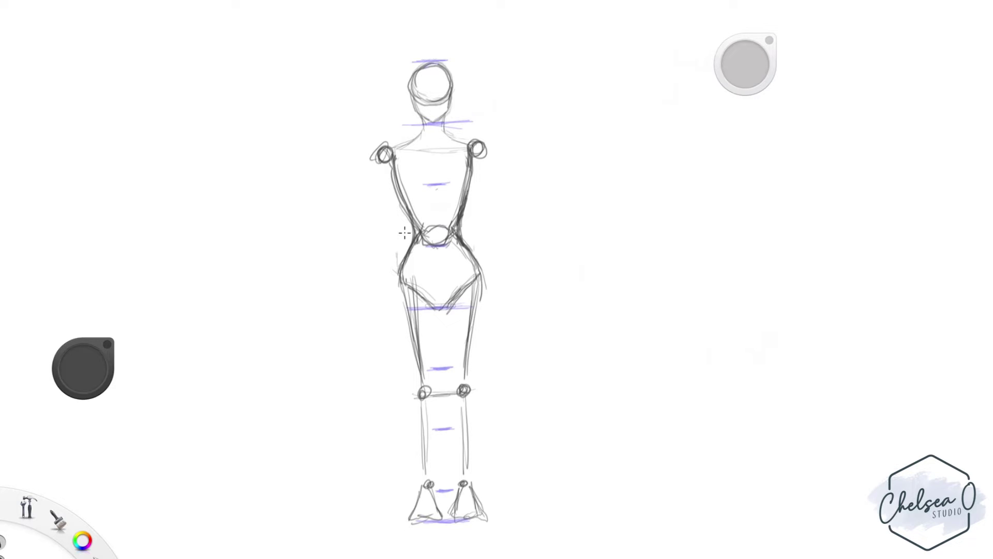
pyautogui.moveTo(459, 226)
pyautogui.mouseDown()
pyautogui.moveTo(526, 222)
pyautogui.moveTo(358, 236)
pyautogui.mouseUp()
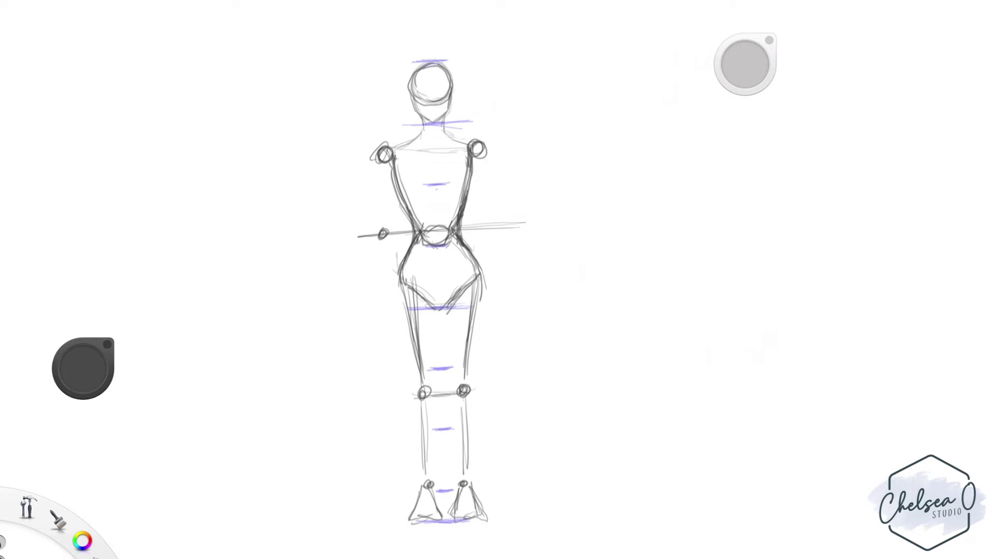
pyautogui.moveTo(489, 222)
pyautogui.mouseDown()
pyautogui.moveTo(481, 231)
pyautogui.moveTo(489, 221)
pyautogui.mouseUp()
pyautogui.moveTo(486, 276)
pyautogui.mouseDown()
pyautogui.moveTo(500, 314)
pyautogui.moveTo(469, 381)
pyautogui.mouseUp()
pyautogui.moveTo(476, 327); pyautogui.dragTo(543, 321)
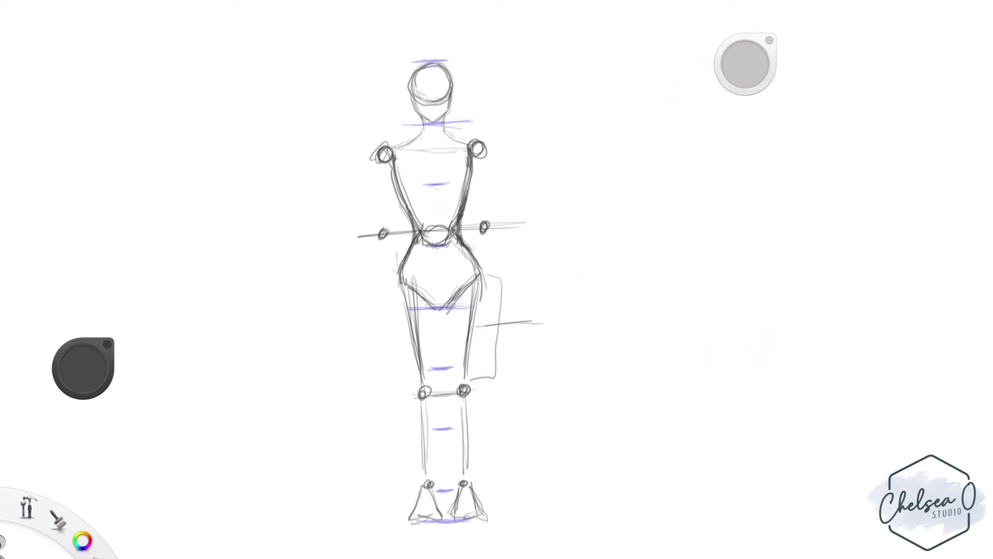
pyautogui.hotkey('ctrl', 'z')
pyautogui.hotkey('ctrl', 'z')
# Mark both wrists with small circles beside the thighs, level with the crotch mark
pyautogui.moveTo(496, 331)
pyautogui.mouseDown()
pyautogui.moveTo(481, 333)
pyautogui.moveTo(499, 297)
pyautogui.moveTo(486, 305)
pyautogui.mouseUp()
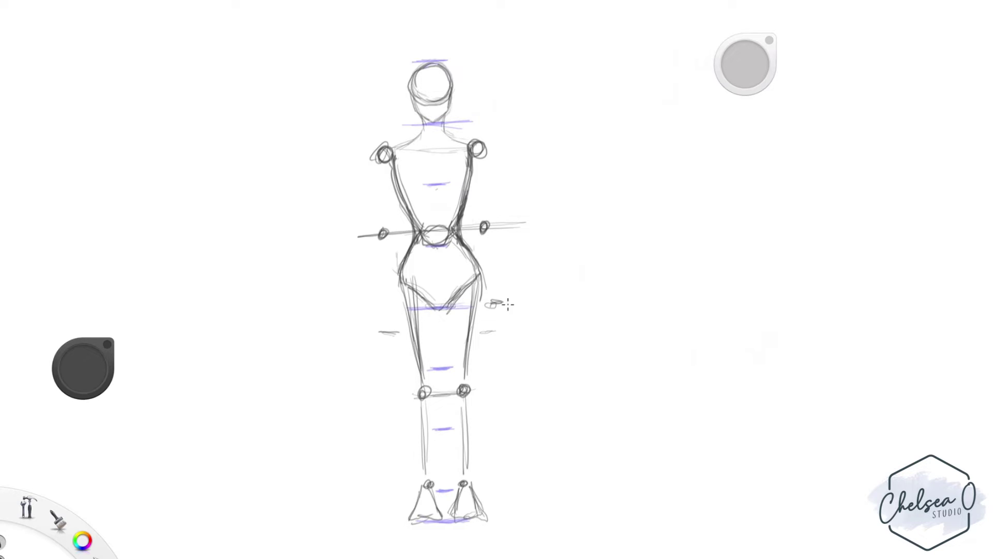
pyautogui.moveTo(386, 310); pyautogui.dragTo(534, 303)
pyautogui.hotkey('ctrl', 'z')
pyautogui.moveTo(387, 302); pyautogui.dragTo(385, 304)
# Place short fingertip marks beside both thighs and erase the stray hand marks around them
pyautogui.moveTo(505, 309)
pyautogui.mouseDown()
pyautogui.moveTo(521, 311)
pyautogui.moveTo(506, 386)
pyautogui.moveTo(482, 397)
pyautogui.mouseUp()
pyautogui.moveTo(496, 350)
pyautogui.mouseDown()
pyautogui.moveTo(533, 351)
pyautogui.moveTo(478, 349)
pyautogui.moveTo(491, 346)
pyautogui.mouseUp()
pyautogui.moveTo(381, 352)
pyautogui.mouseDown()
pyautogui.moveTo(398, 352)
pyautogui.moveTo(384, 352)
pyautogui.mouseUp()
pyautogui.moveTo(518, 311)
pyautogui.mouseDown()
pyautogui.moveTo(509, 357)
pyautogui.moveTo(484, 396)
pyautogui.mouseUp()
pyautogui.moveTo(382, 333); pyautogui.dragTo(396, 324)
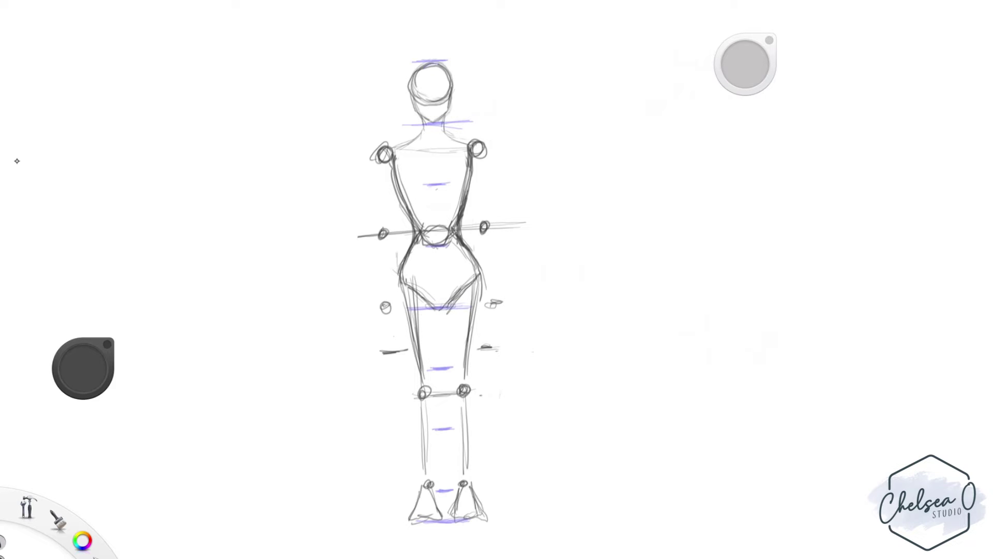
# Connect the shoulder, elbow and wrist circles with arm lines and rough in both hands down to the fingertip marks
pyautogui.moveTo(465, 179); pyautogui.dragTo(513, 181)
pyautogui.moveTo(475, 140)
pyautogui.mouseDown()
pyautogui.moveTo(492, 179)
pyautogui.moveTo(482, 225)
pyautogui.moveTo(494, 299)
pyautogui.mouseUp()
pyautogui.moveTo(381, 157); pyautogui.dragTo(383, 230)
pyautogui.moveTo(383, 239); pyautogui.dragTo(386, 303)
pyautogui.moveTo(494, 306); pyautogui.dragTo(493, 346)
pyautogui.moveTo(385, 312); pyautogui.dragTo(393, 346)
# Outline the outer and inner contours of both upper arms and forearms down to the wrists
pyautogui.moveTo(489, 155); pyautogui.dragTo(493, 226)
pyautogui.moveTo(471, 178)
pyautogui.mouseDown()
pyautogui.moveTo(476, 232)
pyautogui.moveTo(500, 293)
pyautogui.mouseUp()
pyautogui.moveTo(479, 233)
pyautogui.mouseDown()
pyautogui.moveTo(493, 274)
pyautogui.moveTo(485, 238)
pyautogui.moveTo(504, 273)
pyautogui.moveTo(492, 309)
pyautogui.moveTo(499, 337)
pyautogui.moveTo(503, 316)
pyautogui.mouseUp()
pyautogui.moveTo(382, 151); pyautogui.dragTo(376, 194)
pyautogui.moveTo(393, 158); pyautogui.dragTo(376, 236)
pyautogui.moveTo(401, 184); pyautogui.dragTo(392, 239)
pyautogui.moveTo(375, 237)
pyautogui.mouseDown()
pyautogui.moveTo(383, 313)
pyautogui.moveTo(392, 313)
pyautogui.moveTo(375, 336)
pyautogui.mouseUp()
# Draw the fingers of the hand on the figure's left side and erase the fingertip guide marks
pyautogui.moveTo(377, 331); pyautogui.dragTo(392, 349)
pyautogui.moveTo(399, 315); pyautogui.dragTo(398, 339)
pyautogui.moveTo(388, 320); pyautogui.dragTo(389, 355)
pyautogui.moveTo(393, 337)
pyautogui.mouseDown()
pyautogui.moveTo(402, 324)
pyautogui.moveTo(399, 342)
pyautogui.mouseUp()
pyautogui.moveTo(389, 306)
pyautogui.mouseDown()
pyautogui.moveTo(375, 331)
pyautogui.moveTo(395, 352)
pyautogui.mouseUp()
pyautogui.press('e')
pyautogui.moveTo(498, 348); pyautogui.dragTo(479, 348)
pyautogui.moveTo(390, 353); pyautogui.dragTo(404, 351)
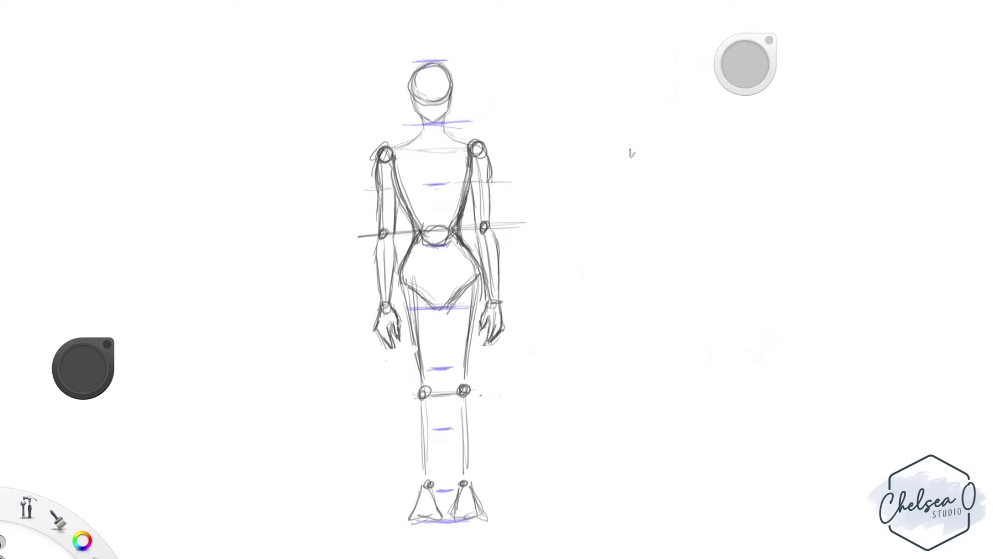
# Round off both shoulders into the upper arms and erase the excess joint strokes
pyautogui.moveTo(382, 157)
pyautogui.mouseDown()
pyautogui.moveTo(422, 125)
pyautogui.moveTo(471, 142)
pyautogui.moveTo(488, 180)
pyautogui.mouseUp()
pyautogui.moveTo(479, 150); pyautogui.dragTo(493, 181)
pyautogui.press('e')
pyautogui.moveTo(387, 140); pyautogui.dragTo(373, 155)
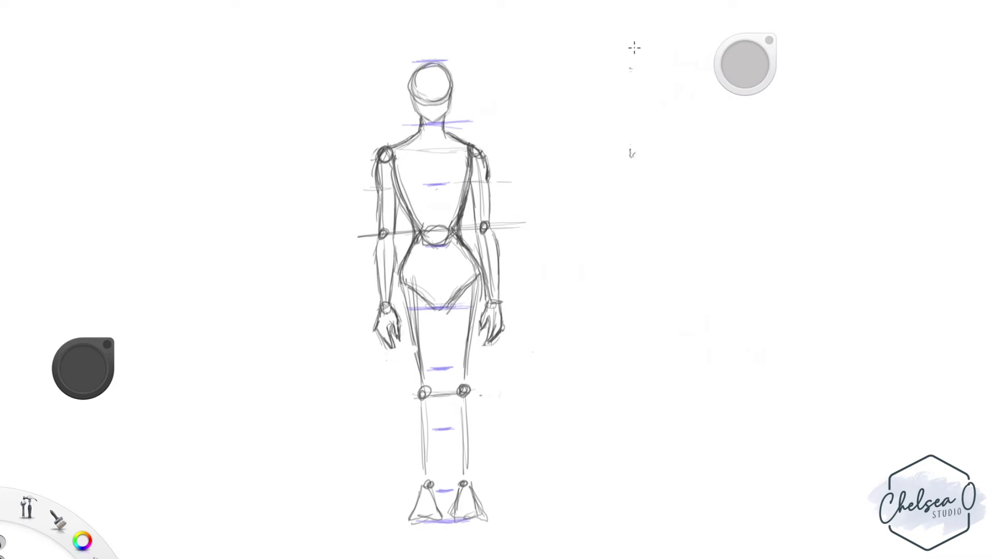
# Draw long hair around the head down to the shoulders, with parted strands framing the face
pyautogui.moveTo(450, 64)
pyautogui.mouseDown()
pyautogui.moveTo(414, 96)
pyautogui.moveTo(440, 58)
pyautogui.moveTo(399, 87)
pyautogui.moveTo(401, 129)
pyautogui.mouseUp()
pyautogui.moveTo(401, 96); pyautogui.dragTo(393, 148)
pyautogui.moveTo(451, 52)
pyautogui.mouseDown()
pyautogui.moveTo(475, 85)
pyautogui.moveTo(470, 132)
pyautogui.moveTo(474, 122)
pyautogui.mouseUp()
pyautogui.moveTo(438, 71); pyautogui.dragTo(460, 113)
pyautogui.moveTo(459, 66); pyautogui.dragTo(470, 131)
pyautogui.moveTo(453, 91)
pyautogui.mouseDown()
pyautogui.moveTo(427, 64)
pyautogui.moveTo(413, 93)
pyautogui.moveTo(424, 102)
pyautogui.mouseUp()
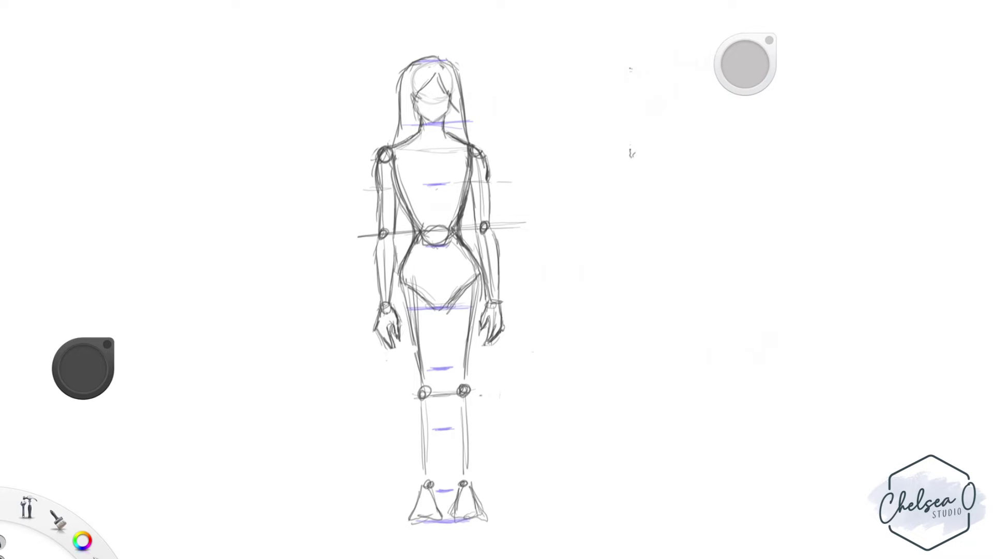
# Draw the outer contours of both thighs and calves from the hips to the ankles
pyautogui.moveTo(402, 270)
pyautogui.mouseDown()
pyautogui.moveTo(397, 316)
pyautogui.moveTo(415, 363)
pyautogui.mouseUp()
pyautogui.moveTo(403, 323); pyautogui.dragTo(422, 389)
pyautogui.moveTo(479, 274); pyautogui.dragTo(469, 397)
pyautogui.moveTo(478, 383); pyautogui.dragTo(479, 445)
pyautogui.moveTo(481, 428); pyautogui.dragTo(468, 486)
pyautogui.moveTo(423, 373); pyautogui.dragTo(413, 414)
pyautogui.moveTo(417, 389); pyautogui.dragTo(407, 465)
pyautogui.moveTo(422, 435); pyautogui.dragTo(410, 487)
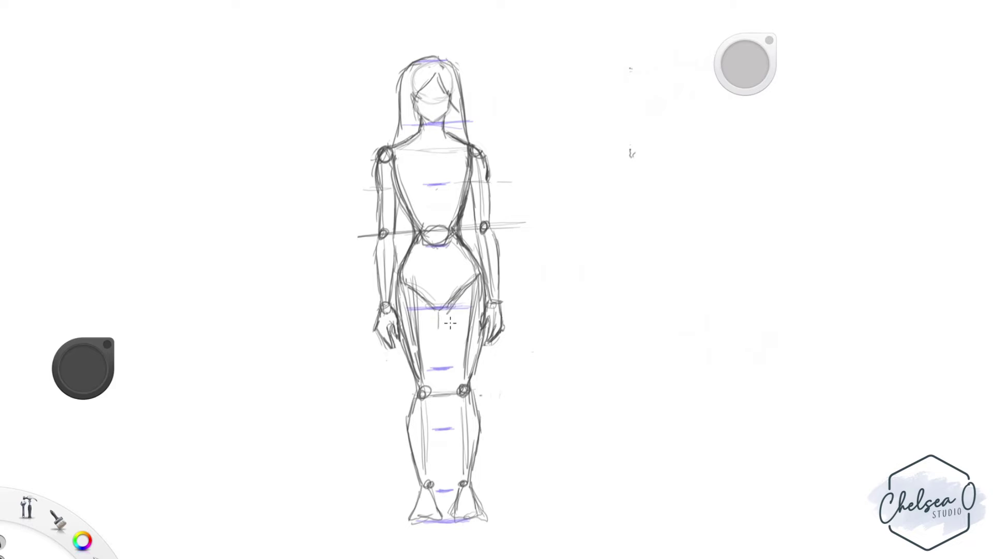
# Draw the inner contours of both legs from the crotch to the ankles
pyautogui.moveTo(448, 309)
pyautogui.mouseDown()
pyautogui.moveTo(431, 405)
pyautogui.moveTo(450, 381)
pyautogui.moveTo(449, 403)
pyautogui.mouseUp()
pyautogui.moveTo(438, 394); pyautogui.dragTo(430, 491)
pyautogui.moveTo(444, 391); pyautogui.dragTo(460, 455)
pyautogui.moveTo(449, 422); pyautogui.dragTo(458, 492)
# Add chest and ribcage contour strokes to the torso and darken the hip contour
pyautogui.moveTo(410, 166)
pyautogui.mouseDown()
pyautogui.moveTo(395, 192)
pyautogui.moveTo(414, 238)
pyautogui.mouseUp()
pyautogui.moveTo(471, 158)
pyautogui.mouseDown()
pyautogui.moveTo(462, 197)
pyautogui.moveTo(447, 199)
pyautogui.mouseUp()
pyautogui.moveTo(479, 237); pyautogui.dragTo(462, 277)
pyautogui.moveTo(482, 254); pyautogui.dragTo(472, 293)
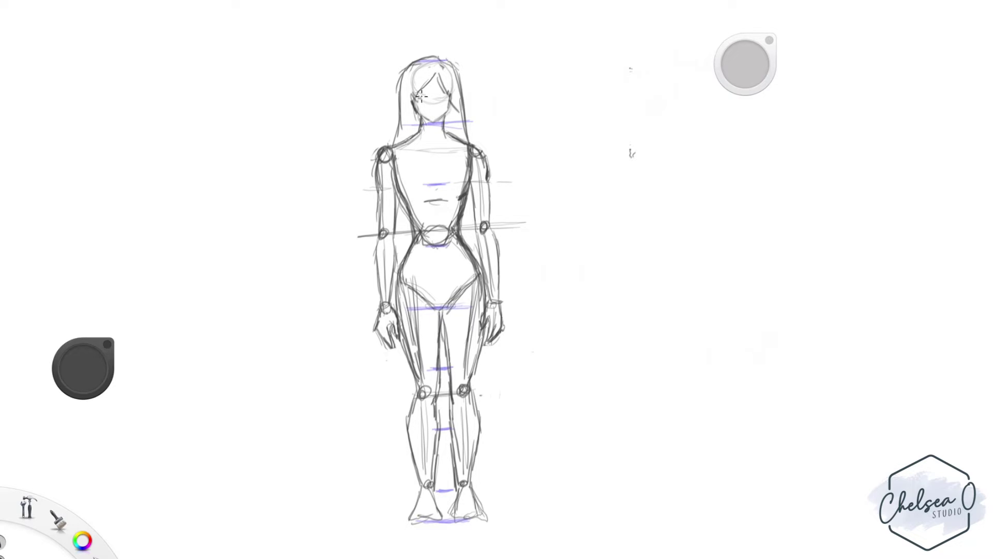
# Define the jawline and darken the outlines of both feet
pyautogui.moveTo(414, 101); pyautogui.dragTo(429, 120)
pyautogui.moveTo(431, 121)
pyautogui.mouseDown()
pyautogui.moveTo(449, 103)
pyautogui.moveTo(459, 110)
pyautogui.mouseUp()
pyautogui.moveTo(455, 485); pyautogui.dragTo(451, 526)
pyautogui.moveTo(451, 525); pyautogui.dragTo(482, 520)
pyautogui.moveTo(428, 487); pyautogui.dragTo(413, 521)
pyautogui.moveTo(412, 523); pyautogui.dragTo(443, 524)
# Strengthen the waist contours on both sides and the outer thigh contour on the figure's right side
pyautogui.moveTo(398, 203); pyautogui.dragTo(411, 238)
pyautogui.moveTo(475, 204); pyautogui.dragTo(461, 236)
pyautogui.moveTo(486, 276); pyautogui.dragTo(468, 379)
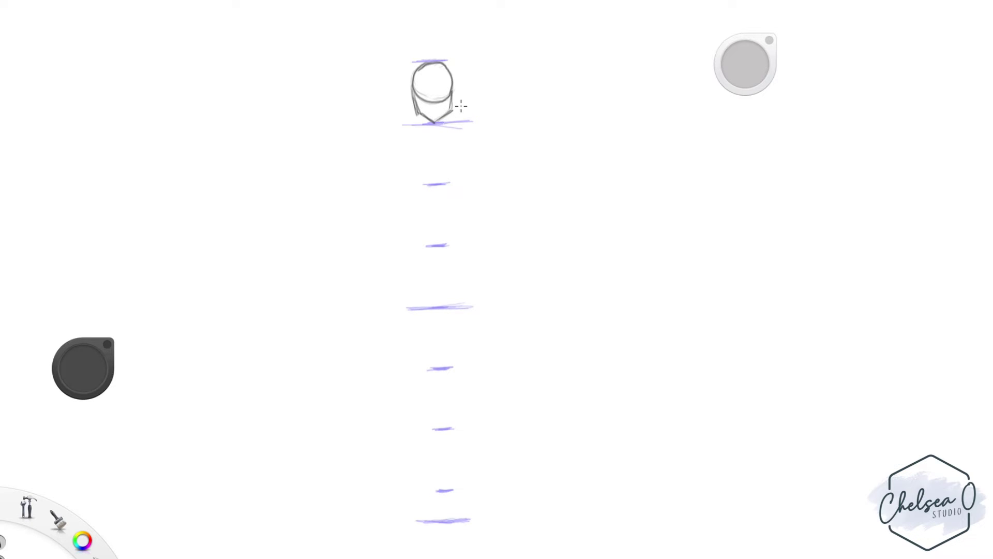
# Bracket the head's height and write the note "2x = shoulders" beside it
pyautogui.moveTo(465, 63)
pyautogui.mouseDown()
pyautogui.moveTo(462, 119)
pyautogui.moveTo(515, 90)
pyautogui.moveTo(545, 98)
pyautogui.mouseUp()
pyautogui.moveTo(543, 84); pyautogui.dragTo(556, 98)
pyautogui.moveTo(556, 82)
pyautogui.mouseDown()
pyautogui.moveTo(543, 98)
pyautogui.moveTo(665, 59)
pyautogui.moveTo(693, 85)
pyautogui.moveTo(696, 108)
pyautogui.mouseUp()
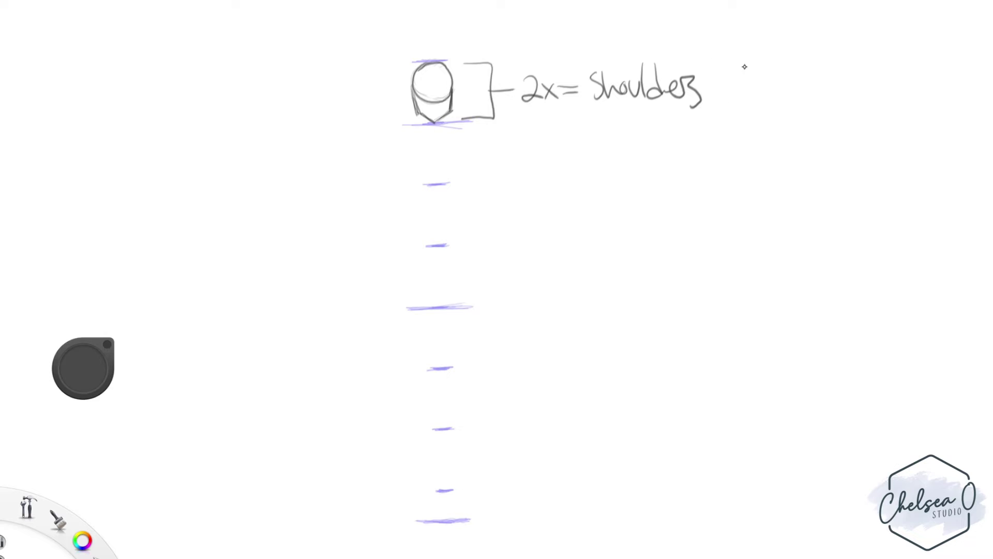
# Undo the head bracket and the handwritten shoulder note
pyautogui.hotkey('ctrl', 'z')
pyautogui.hotkey('ctrl', 'z')
pyautogui.hotkey('ctrl', 'z')
pyautogui.hotkey('ctrl', 'z')
pyautogui.hotkey('ctrl', 'z')
pyautogui.hotkey('ctrl', 'z')
pyautogui.hotkey('ctrl', 'z')
pyautogui.hotkey('ctrl', 'z')
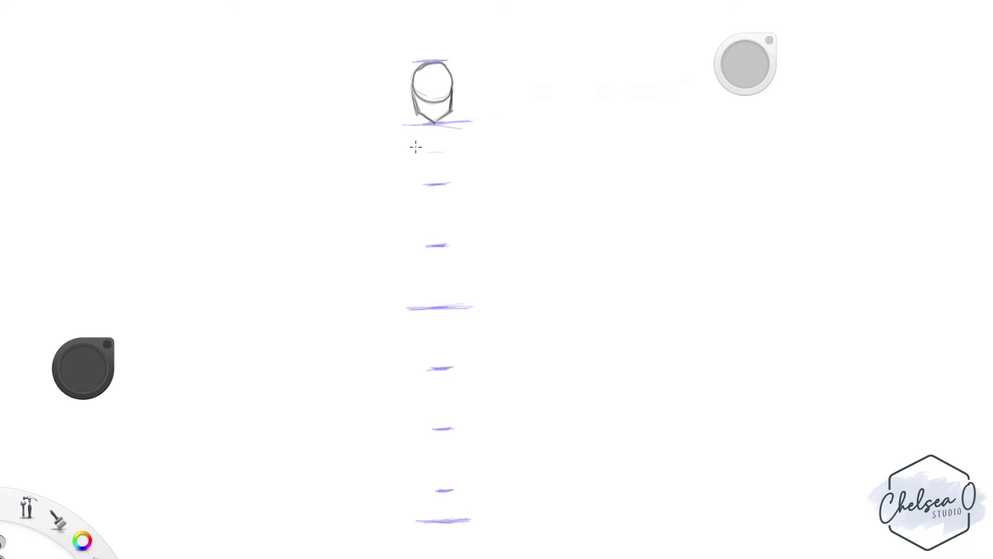
# Draw the neck and shoulder line below the head and taper the torso sides down to the waist mark
pyautogui.moveTo(448, 150)
pyautogui.mouseDown()
pyautogui.moveTo(458, 148)
pyautogui.moveTo(393, 151)
pyautogui.moveTo(484, 150)
pyautogui.mouseUp()
pyautogui.moveTo(455, 114)
pyautogui.mouseDown()
pyautogui.moveTo(447, 134)
pyautogui.moveTo(388, 151)
pyautogui.moveTo(471, 140)
pyautogui.moveTo(483, 148)
pyautogui.mouseUp()
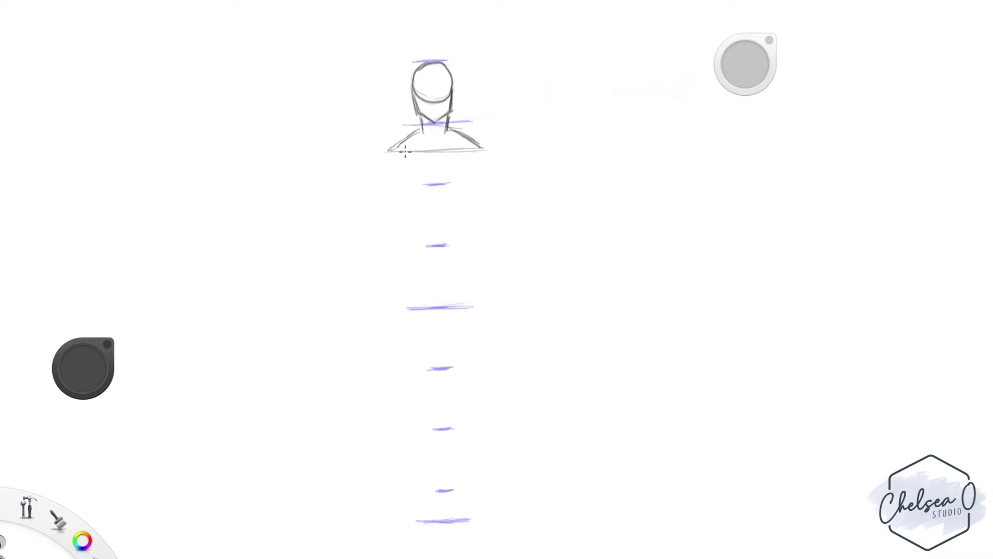
pyautogui.moveTo(388, 153); pyautogui.dragTo(425, 239)
pyautogui.moveTo(412, 190); pyautogui.dragTo(426, 241)
pyautogui.moveTo(460, 206)
pyautogui.mouseDown()
pyautogui.moveTo(482, 150)
pyautogui.moveTo(450, 243)
pyautogui.mouseUp()
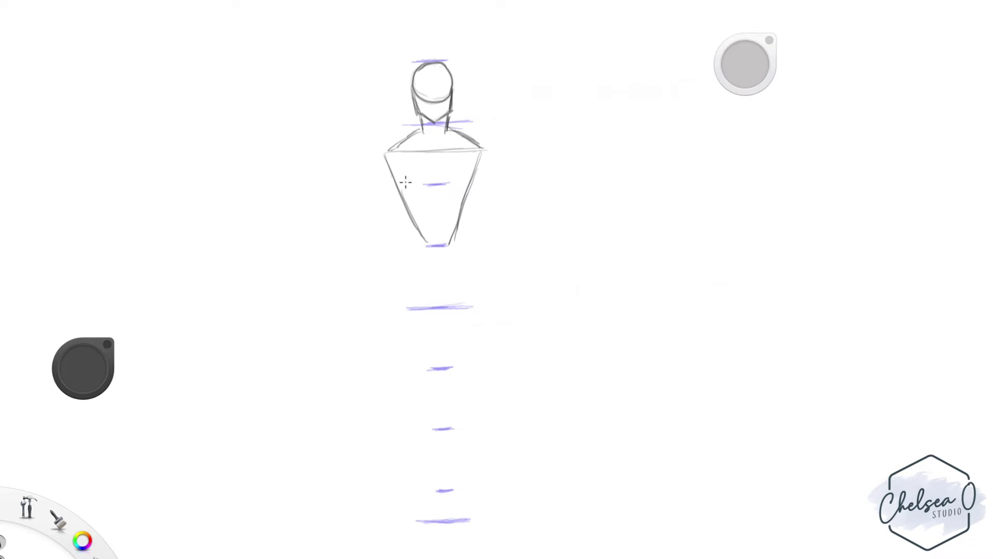
# Block in the pelvis as a box between the waist mark and the crotch mark
pyautogui.moveTo(406, 253); pyautogui.dragTo(409, 314)
pyautogui.moveTo(475, 249); pyautogui.dragTo(477, 301)
pyautogui.moveTo(407, 252); pyautogui.dragTo(453, 247)
pyautogui.moveTo(409, 248)
pyautogui.mouseDown()
pyautogui.moveTo(472, 247)
pyautogui.moveTo(468, 302)
pyautogui.mouseUp()
pyautogui.moveTo(468, 254); pyautogui.dragTo(469, 306)
pyautogui.moveTo(472, 272); pyautogui.dragTo(473, 306)
pyautogui.moveTo(414, 310)
pyautogui.mouseDown()
pyautogui.moveTo(467, 309)
pyautogui.moveTo(468, 256)
pyautogui.moveTo(468, 313)
pyautogui.mouseUp()
pyautogui.moveTo(397, 310)
pyautogui.mouseDown()
pyautogui.moveTo(429, 307)
pyautogui.moveTo(405, 260)
pyautogui.mouseUp()
pyautogui.moveTo(405, 282)
pyautogui.mouseDown()
pyautogui.moveTo(438, 249)
pyautogui.moveTo(469, 253)
pyautogui.mouseUp()
pyautogui.moveTo(450, 249); pyautogui.dragTo(465, 251)
# Strengthen both tapered torso sides toward the waist and add joint circles at the shoulders
pyautogui.moveTo(471, 176)
pyautogui.mouseDown()
pyautogui.moveTo(461, 232)
pyautogui.moveTo(469, 260)
pyautogui.mouseUp()
pyautogui.moveTo(463, 224); pyautogui.dragTo(474, 268)
pyautogui.moveTo(469, 254); pyautogui.dragTo(476, 298)
pyautogui.moveTo(396, 181)
pyautogui.mouseDown()
pyautogui.moveTo(414, 247)
pyautogui.moveTo(402, 288)
pyautogui.mouseUp()
pyautogui.moveTo(406, 253)
pyautogui.mouseDown()
pyautogui.moveTo(406, 302)
pyautogui.moveTo(403, 262)
pyautogui.mouseUp()
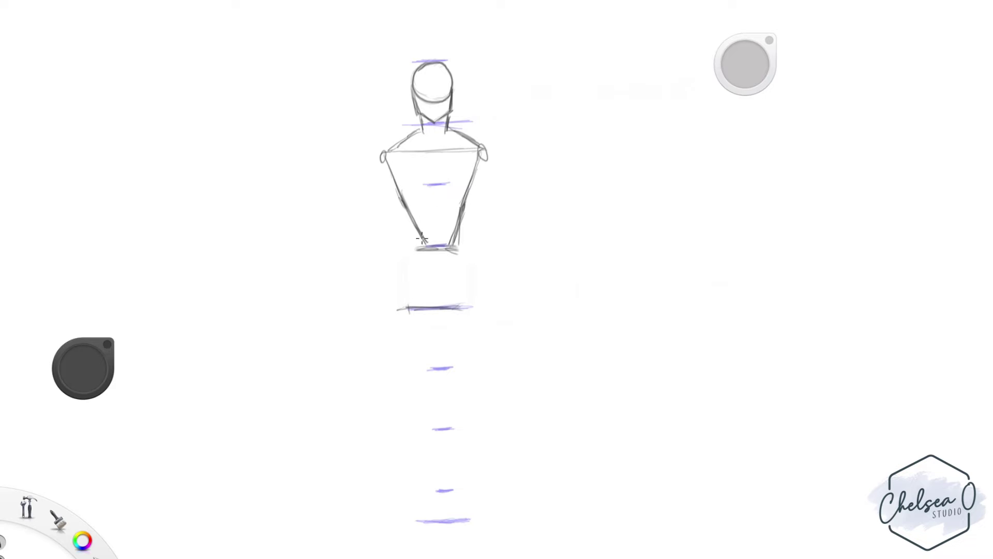
# Draw flared hip contours on both sides and angle the lower pelvis lines inward toward the crotch
pyautogui.moveTo(412, 237); pyautogui.dragTo(402, 303)
pyautogui.moveTo(463, 235); pyautogui.dragTo(476, 306)
pyautogui.moveTo(414, 232); pyautogui.dragTo(404, 297)
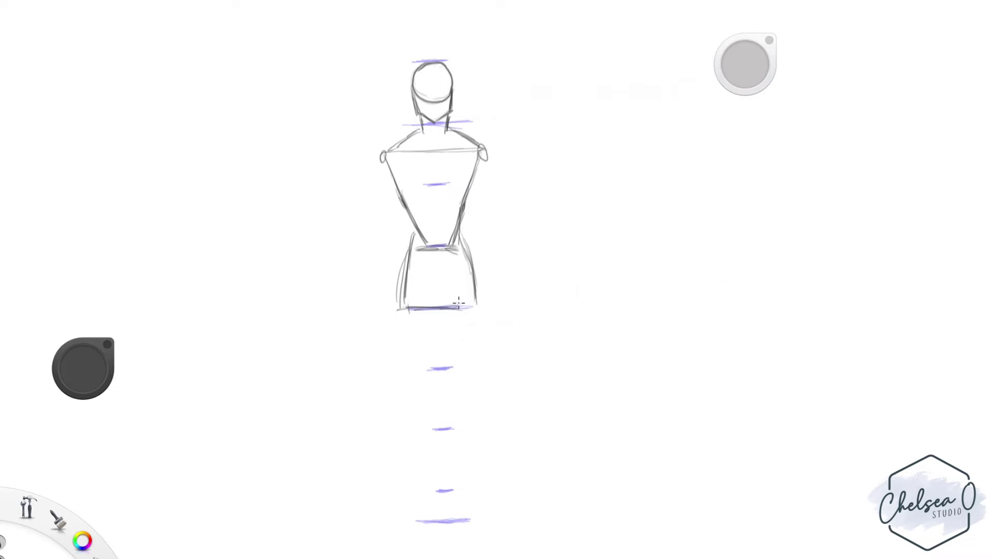
pyautogui.moveTo(474, 284); pyautogui.dragTo(454, 307)
pyautogui.moveTo(414, 292); pyautogui.dragTo(432, 309)
pyautogui.moveTo(422, 232); pyautogui.dragTo(401, 292)
# Mark the knee line and draw tapering thigh sides from the pelvis to the knees
pyautogui.moveTo(419, 394); pyautogui.dragTo(468, 392)
pyautogui.moveTo(422, 388); pyautogui.dragTo(464, 388)
pyautogui.moveTo(476, 309); pyautogui.dragTo(463, 388)
pyautogui.moveTo(409, 298); pyautogui.dragTo(422, 386)
# Draw the lower legs down to an ankle line and add two wedge-shaped feet above the bottom mark
pyautogui.moveTo(424, 480); pyautogui.dragTo(463, 483)
pyautogui.moveTo(423, 396); pyautogui.dragTo(419, 480)
pyautogui.moveTo(465, 396); pyautogui.dragTo(462, 481)
pyautogui.moveTo(420, 481); pyautogui.dragTo(412, 516)
pyautogui.moveTo(425, 486); pyautogui.dragTo(439, 518)
pyautogui.moveTo(463, 485); pyautogui.dragTo(454, 517)
pyautogui.moveTo(464, 486); pyautogui.dragTo(477, 515)
# Mark both elbow joints with small circles at waist level beside the torso
pyautogui.moveTo(368, 235)
pyautogui.mouseDown()
pyautogui.moveTo(529, 230)
pyautogui.moveTo(388, 236)
pyautogui.mouseUp()
pyautogui.hotkey('ctrl', 'z')
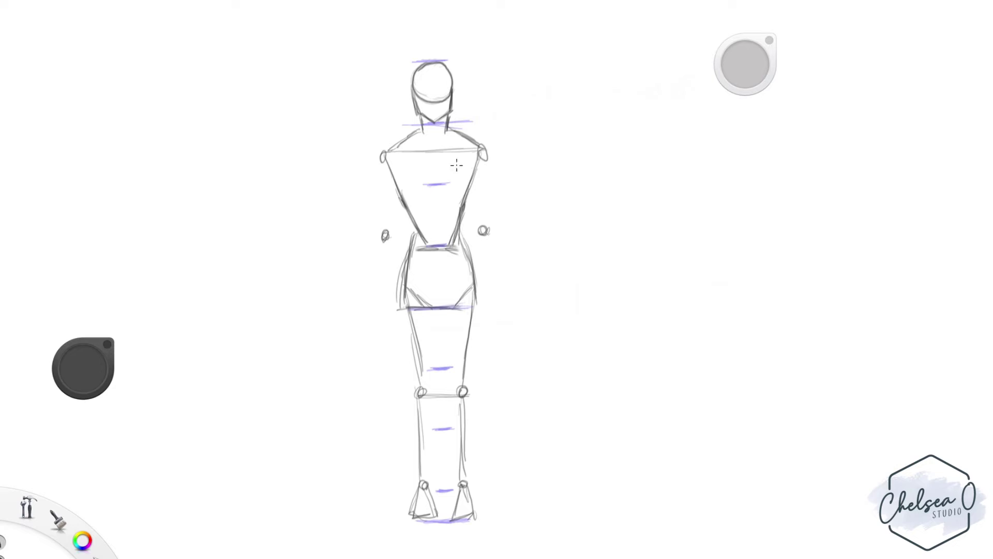
pyautogui.moveTo(374, 185); pyautogui.dragTo(525, 182)
pyautogui.hotkey('ctrl', 'z')
# Draw rounded outer shoulder contours and the upper chest contours below both armpits
pyautogui.moveTo(394, 144)
pyautogui.mouseDown()
pyautogui.moveTo(376, 150)
pyautogui.moveTo(368, 171)
pyautogui.moveTo(376, 192)
pyautogui.mouseUp()
pyautogui.moveTo(370, 154); pyautogui.dragTo(419, 129)
pyautogui.moveTo(489, 139)
pyautogui.mouseDown()
pyautogui.moveTo(507, 148)
pyautogui.moveTo(501, 178)
pyautogui.mouseUp()
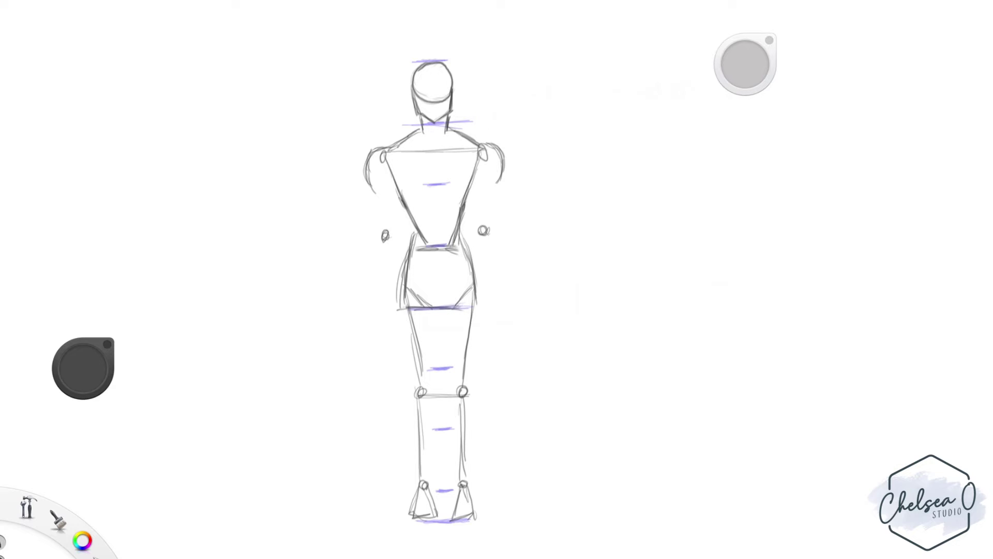
pyautogui.moveTo(384, 160)
pyautogui.mouseDown()
pyautogui.moveTo(397, 197)
pyautogui.moveTo(406, 196)
pyautogui.mouseUp()
pyautogui.moveTo(482, 160); pyautogui.dragTo(478, 180)
pyautogui.moveTo(483, 162); pyautogui.dragTo(468, 193)
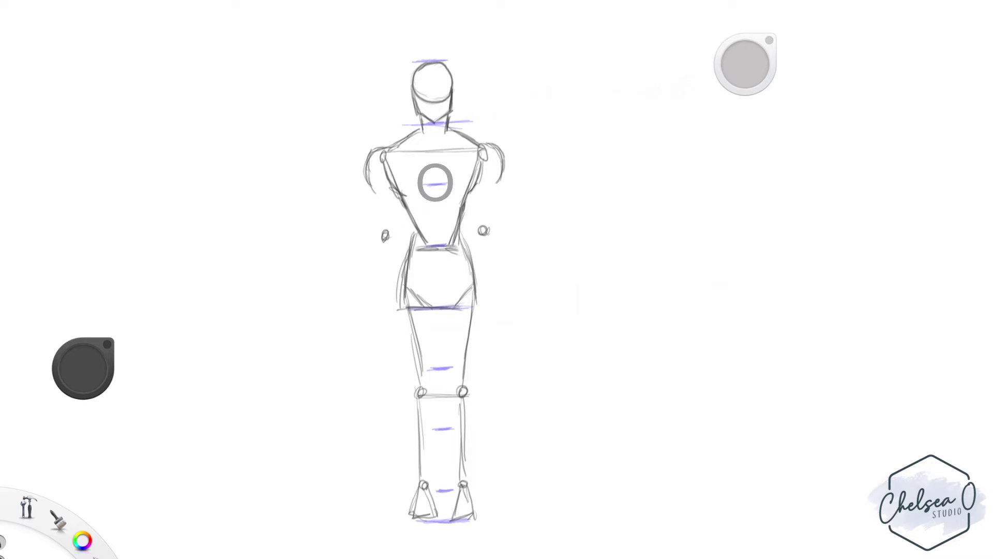
# Draw curved waist contours linking the ribcage to the hips on both sides
pyautogui.moveTo(397, 193); pyautogui.dragTo(411, 225)
pyautogui.moveTo(476, 183)
pyautogui.mouseDown()
pyautogui.moveTo(474, 239)
pyautogui.moveTo(419, 233)
pyautogui.moveTo(426, 251)
pyautogui.moveTo(420, 242)
pyautogui.moveTo(410, 250)
pyautogui.moveTo(405, 292)
pyautogui.mouseUp()
pyautogui.moveTo(464, 247); pyautogui.dragTo(473, 286)
# Draw and darken the outer thigh contours from the hips to the knees
pyautogui.moveTo(401, 284); pyautogui.dragTo(403, 357)
pyautogui.moveTo(399, 321); pyautogui.dragTo(417, 380)
pyautogui.moveTo(401, 293); pyautogui.dragTo(404, 346)
pyautogui.moveTo(407, 347); pyautogui.dragTo(416, 381)
pyautogui.moveTo(476, 291)
pyautogui.mouseDown()
pyautogui.moveTo(484, 362)
pyautogui.moveTo(466, 385)
pyautogui.mouseUp()
pyautogui.moveTo(480, 336); pyautogui.dragTo(474, 366)
pyautogui.moveTo(401, 327); pyautogui.dragTo(405, 364)
pyautogui.moveTo(407, 362); pyautogui.dragTo(417, 382)
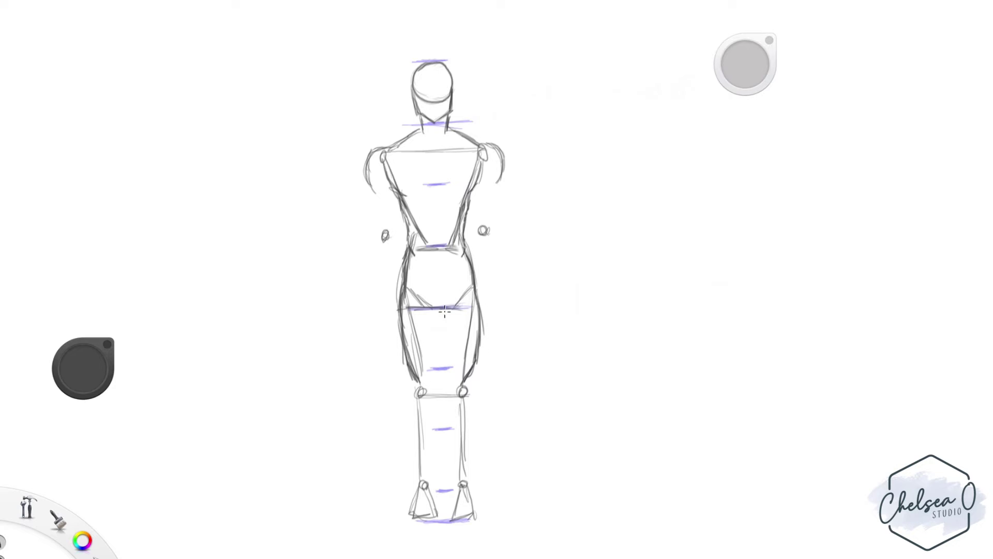
# Draw the inner leg contours from the crotch and shape the knees and calves down to the ankles
pyautogui.moveTo(440, 311)
pyautogui.mouseDown()
pyautogui.moveTo(445, 366)
pyautogui.moveTo(453, 306)
pyautogui.moveTo(453, 401)
pyautogui.mouseUp()
pyautogui.moveTo(419, 368); pyautogui.dragTo(410, 409)
pyautogui.moveTo(474, 370)
pyautogui.mouseDown()
pyautogui.moveTo(466, 404)
pyautogui.moveTo(414, 464)
pyautogui.moveTo(414, 486)
pyautogui.mouseUp()
pyautogui.moveTo(436, 395)
pyautogui.mouseDown()
pyautogui.moveTo(429, 489)
pyautogui.moveTo(447, 478)
pyautogui.moveTo(454, 491)
pyautogui.mouseUp()
pyautogui.moveTo(472, 397); pyautogui.dragTo(471, 460)
pyautogui.moveTo(478, 432); pyautogui.dragTo(467, 485)
# Sketch the outer contour of the figure's right upper arm and start its forearm below the elbow
pyautogui.moveTo(371, 191); pyautogui.dragTo(373, 237)
pyautogui.moveTo(370, 212); pyautogui.dragTo(391, 247)
pyautogui.moveTo(373, 241); pyautogui.dragTo(378, 277)
pyautogui.moveTo(389, 253); pyautogui.dragTo(394, 268)
# Mark the mid-thigh level and the wrist joints, and sketch both hands between them
pyautogui.moveTo(370, 347); pyautogui.dragTo(400, 345)
pyautogui.moveTo(481, 343); pyautogui.dragTo(535, 341)
pyautogui.moveTo(387, 305)
pyautogui.mouseDown()
pyautogui.moveTo(376, 309)
pyautogui.moveTo(384, 305)
pyautogui.mouseUp()
pyautogui.moveTo(489, 307); pyautogui.dragTo(499, 302)
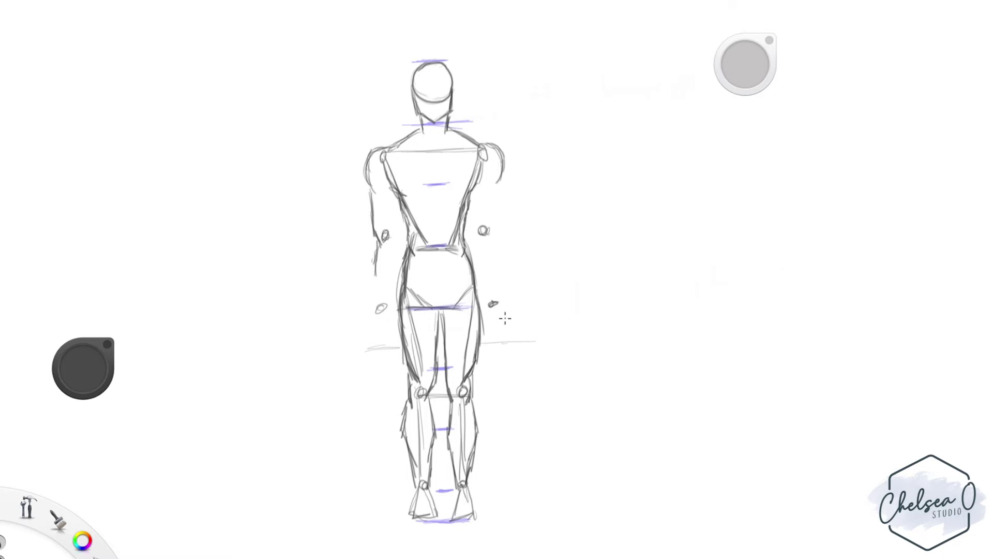
pyautogui.moveTo(377, 310)
pyautogui.mouseDown()
pyautogui.moveTo(388, 341)
pyautogui.moveTo(398, 334)
pyautogui.moveTo(383, 333)
pyautogui.moveTo(388, 343)
pyautogui.moveTo(400, 340)
pyautogui.moveTo(391, 309)
pyautogui.mouseUp()
pyautogui.moveTo(491, 305)
pyautogui.mouseDown()
pyautogui.moveTo(487, 335)
pyautogui.moveTo(516, 326)
pyautogui.moveTo(501, 326)
pyautogui.mouseUp()
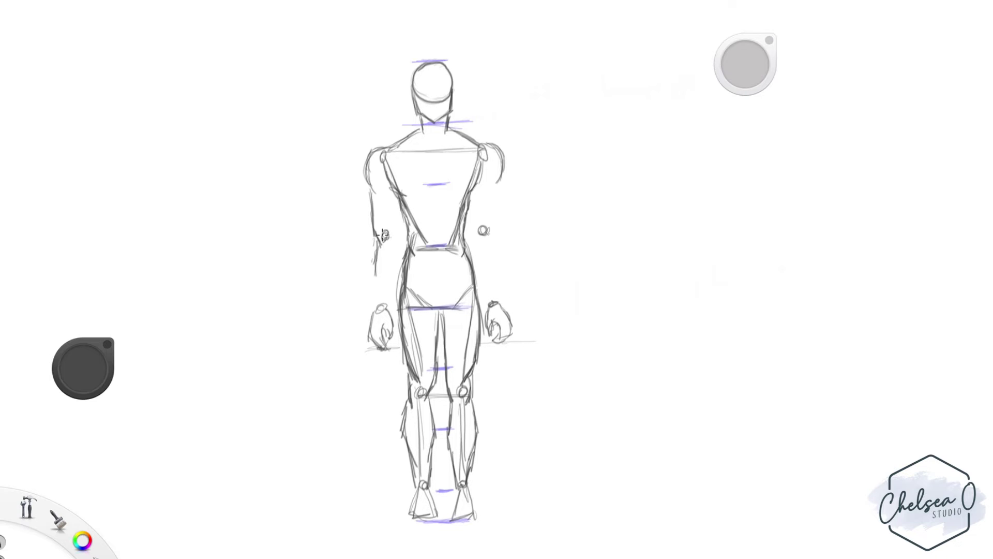
# Draw the inner and outer contours of both arms from the shoulders through the elbows to the wrists
pyautogui.moveTo(375, 239); pyautogui.dragTo(371, 314)
pyautogui.moveTo(396, 194); pyautogui.dragTo(385, 308)
pyautogui.moveTo(396, 249); pyautogui.dragTo(387, 317)
pyautogui.moveTo(501, 184); pyautogui.dragTo(495, 236)
pyautogui.moveTo(475, 189)
pyautogui.mouseDown()
pyautogui.moveTo(472, 242)
pyautogui.moveTo(499, 301)
pyautogui.mouseUp()
pyautogui.moveTo(479, 247); pyautogui.dragTo(487, 313)
# Redraw the shoulder contours closer to the shoulder joints and erase the excess outer strokes
pyautogui.moveTo(488, 145); pyautogui.dragTo(499, 177)
pyautogui.moveTo(385, 149); pyautogui.dragTo(371, 190)
pyautogui.press('e')
pyautogui.moveTo(484, 144); pyautogui.dragTo(500, 173)
pyautogui.moveTo(387, 141); pyautogui.dragTo(369, 210)
pyautogui.moveTo(393, 144)
pyautogui.mouseDown()
pyautogui.moveTo(371, 192)
pyautogui.moveTo(373, 217)
pyautogui.mouseUp()
pyautogui.moveTo(473, 143)
pyautogui.mouseDown()
pyautogui.moveTo(500, 180)
pyautogui.moveTo(481, 145)
pyautogui.mouseUp()
pyautogui.moveTo(476, 144); pyautogui.dragTo(489, 149)
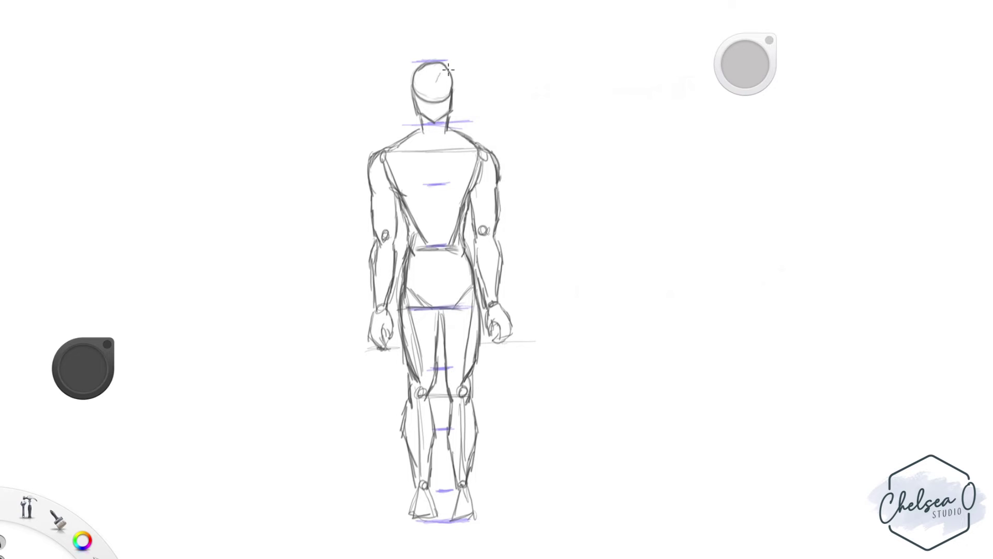
# Sketch short hair with a fringe around the top and sides of the head
pyautogui.moveTo(446, 79)
pyautogui.mouseDown()
pyautogui.moveTo(406, 98)
pyautogui.moveTo(415, 107)
pyautogui.moveTo(413, 65)
pyautogui.moveTo(400, 85)
pyautogui.moveTo(452, 49)
pyautogui.moveTo(459, 94)
pyautogui.moveTo(438, 84)
pyautogui.mouseUp()
pyautogui.moveTo(449, 79)
pyautogui.mouseDown()
pyautogui.moveTo(450, 98)
pyautogui.moveTo(431, 58)
pyautogui.moveTo(451, 61)
pyautogui.moveTo(458, 90)
pyautogui.mouseUp()
pyautogui.moveTo(414, 59)
pyautogui.mouseDown()
pyautogui.moveTo(443, 53)
pyautogui.moveTo(398, 86)
pyautogui.moveTo(411, 98)
pyautogui.mouseUp()
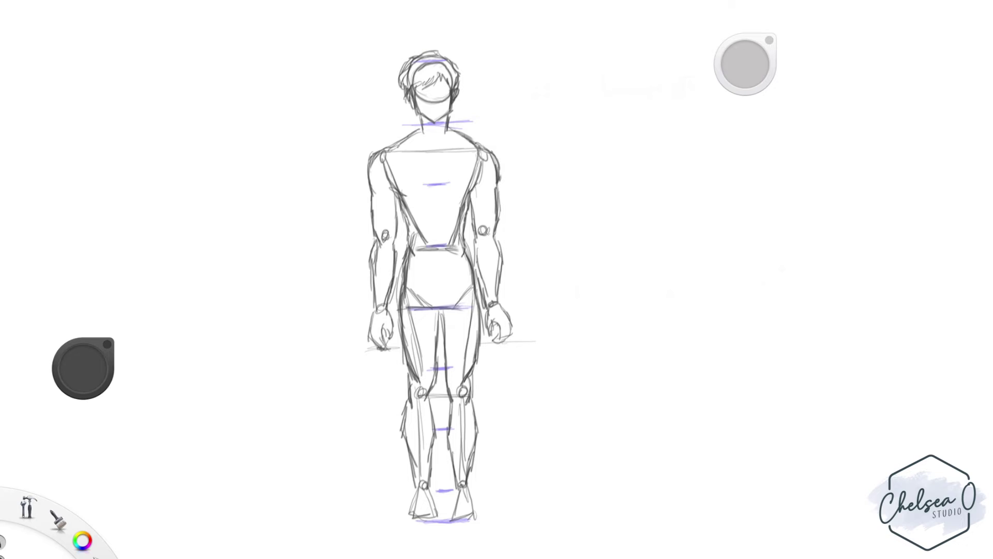
pyautogui.moveTo(432, 58); pyautogui.dragTo(410, 75)
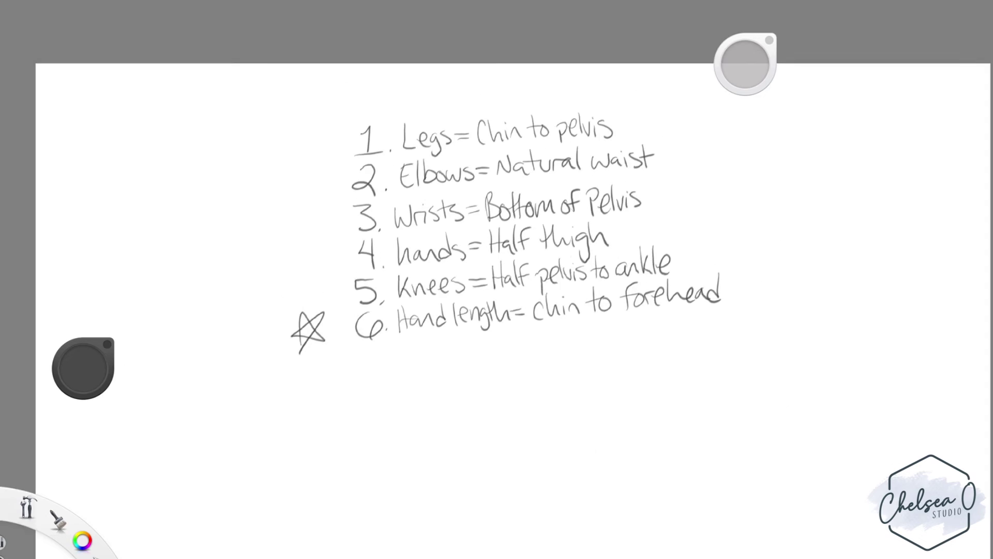
# Clear the handwritten list of proportion rules from the canvas
pyautogui.scroll(2, 760, 374)
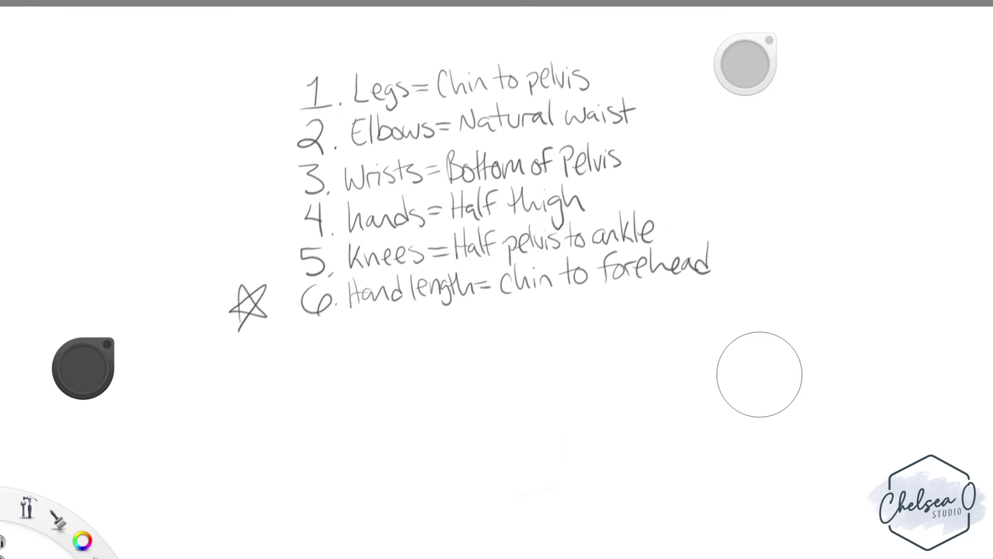
pyautogui.press('Delete')
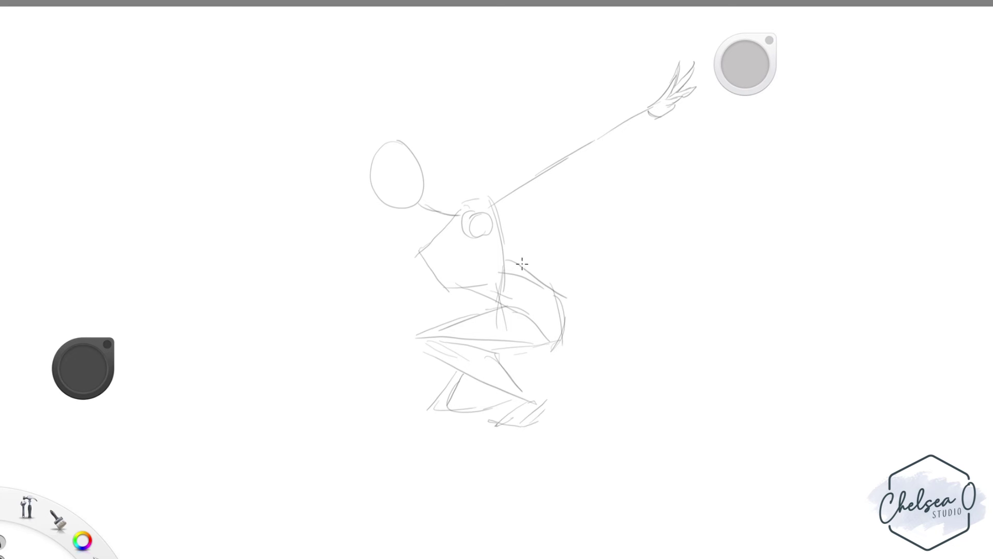
# Try an elbow joint at the crouching figure's waist and block in the raised upper arm from it
pyautogui.moveTo(520, 263)
pyautogui.mouseDown()
pyautogui.moveTo(489, 288)
pyautogui.moveTo(541, 249)
pyautogui.moveTo(513, 270)
pyautogui.mouseUp()
pyautogui.moveTo(456, 235); pyautogui.dragTo(499, 290)
pyautogui.moveTo(523, 220); pyautogui.dragTo(512, 228)
pyautogui.moveTo(523, 233); pyautogui.dragTo(510, 239)
pyautogui.moveTo(474, 197)
pyautogui.mouseDown()
pyautogui.moveTo(497, 173)
pyautogui.moveTo(560, 155)
pyautogui.mouseUp()
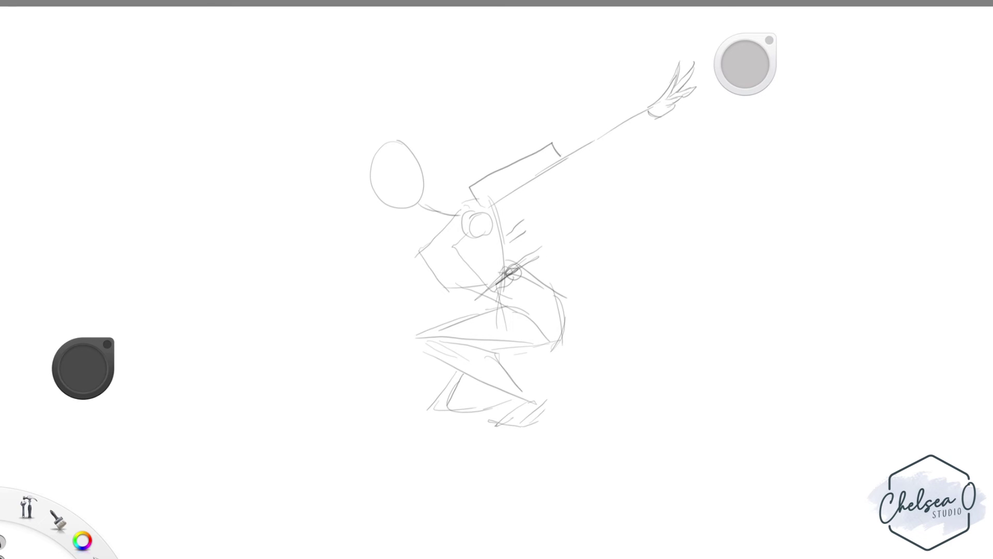
# Undo the trial elbow joint and upper-arm block strokes on the crouching figure
pyautogui.hotkey('ctrl', 'z')
pyautogui.hotkey('ctrl', 'z')
pyautogui.hotkey('ctrl', 'z')
pyautogui.hotkey('ctrl', 'z')
pyautogui.hotkey('ctrl', 'z')
pyautogui.hotkey('ctrl', 'z')
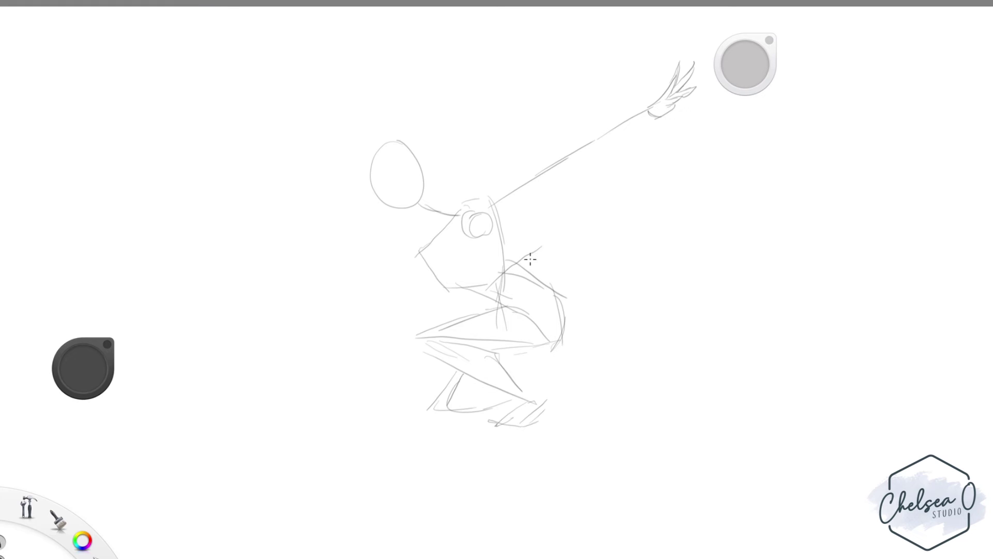
# Draw an arc from the waist-level elbow up to the raised arm, circle the elbow there, and mark the hip level
pyautogui.moveTo(524, 256)
pyautogui.mouseDown()
pyautogui.moveTo(543, 218)
pyautogui.moveTo(540, 177)
pyautogui.moveTo(544, 223)
pyautogui.moveTo(539, 176)
pyautogui.mouseUp()
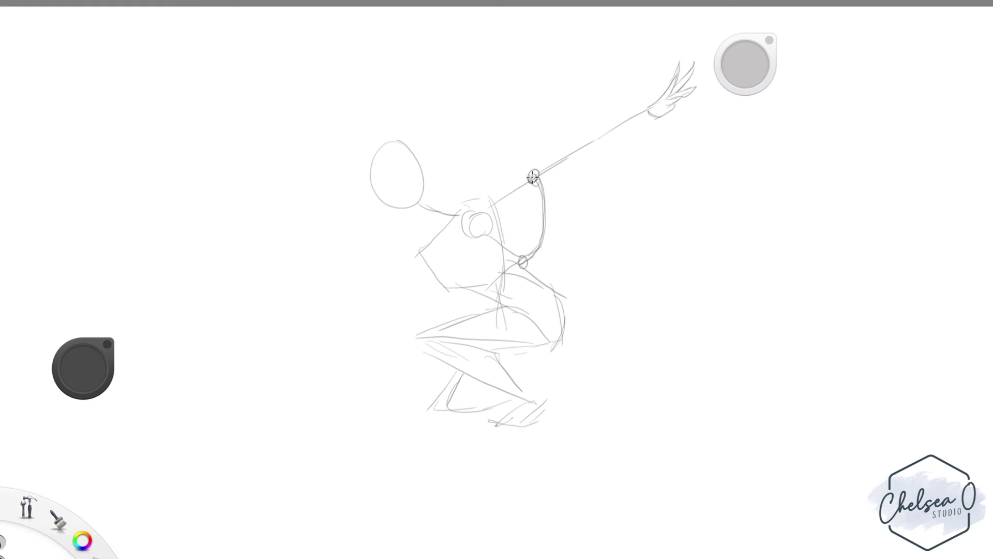
pyautogui.moveTo(531, 179)
pyautogui.mouseDown()
pyautogui.moveTo(491, 195)
pyautogui.moveTo(531, 168)
pyautogui.mouseUp()
pyautogui.moveTo(590, 301); pyautogui.dragTo(553, 339)
# Try blocking in the lowered forearm and copying its length above the raised arm
pyautogui.moveTo(533, 271)
pyautogui.mouseDown()
pyautogui.moveTo(507, 284)
pyautogui.moveTo(547, 253)
pyautogui.mouseUp()
pyautogui.moveTo(541, 256)
pyautogui.mouseDown()
pyautogui.moveTo(590, 297)
pyautogui.moveTo(579, 310)
pyautogui.mouseUp()
pyautogui.moveTo(569, 260); pyautogui.dragTo(583, 240)
pyautogui.moveTo(542, 128)
pyautogui.mouseDown()
pyautogui.moveTo(550, 150)
pyautogui.moveTo(595, 126)
pyautogui.mouseUp()
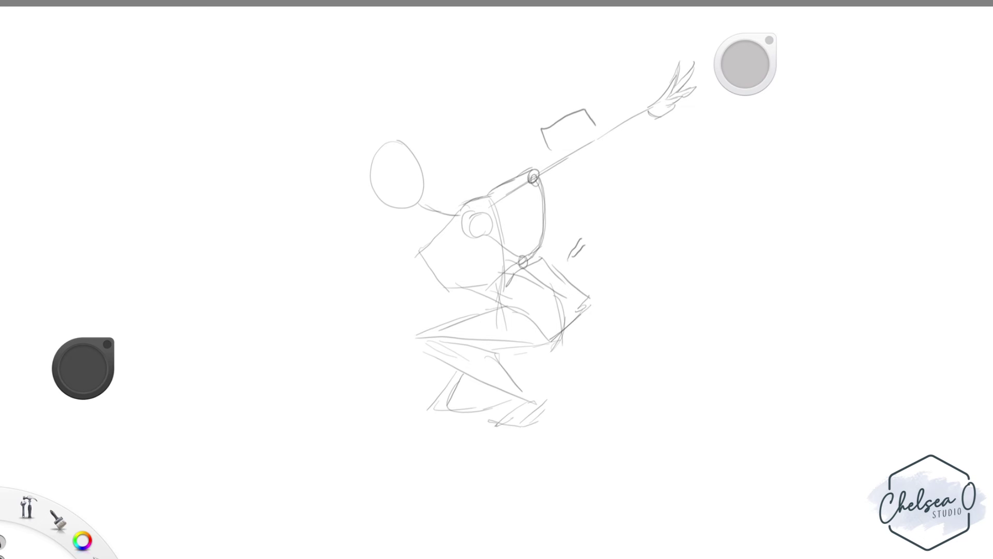
# Undo the trial forearm and length strokes
pyautogui.hotkey('ctrl', 'z')
pyautogui.hotkey('ctrl', 'z')
pyautogui.hotkey('ctrl', 'z')
pyautogui.hotkey('ctrl', 'z')
pyautogui.hotkey('ctrl', 'z')
pyautogui.hotkey('ctrl', 'z')
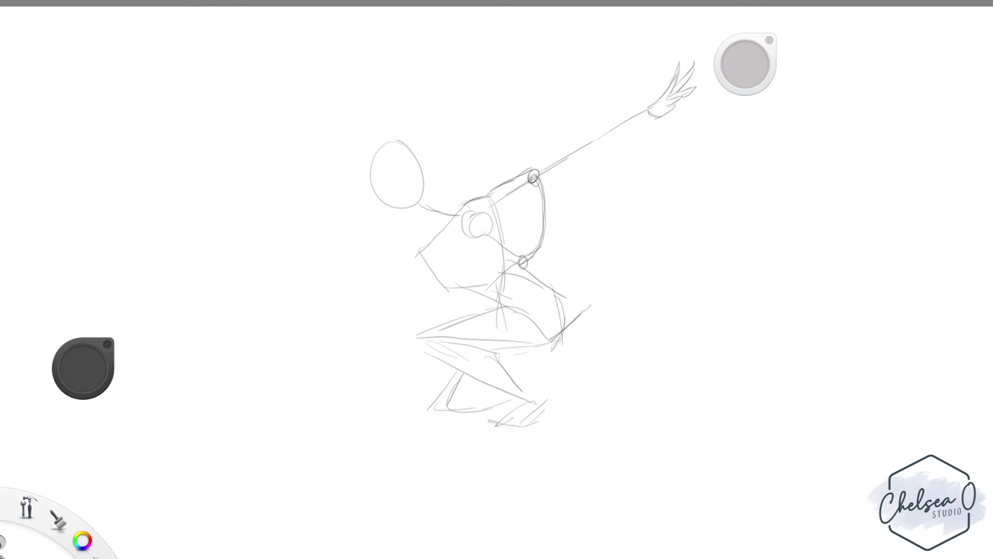
# Erase the lowered upper arm and its elbow arc, keeping the elbow circle on the raised arm
pyautogui.press('e')
pyautogui.click(556, 196)
pyautogui.moveTo(557, 197); pyautogui.dragTo(544, 189)
pyautogui.hotkey('ctrl', 'z')
pyautogui.hotkey('ctrl', 'z')
pyautogui.moveTo(760, 63); pyautogui.dragTo(737, 65)
pyautogui.moveTo(541, 185)
pyautogui.mouseDown()
pyautogui.moveTo(545, 212)
pyautogui.moveTo(520, 262)
pyautogui.moveTo(494, 240)
pyautogui.mouseUp()
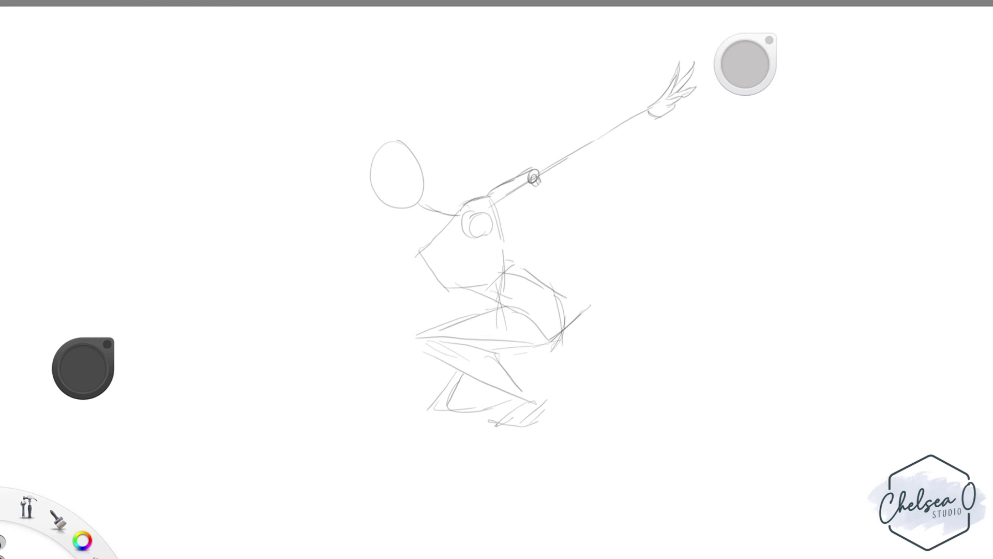
# Draw an arc from hip level up to the raised arm and mark the wrist joint with a circle
pyautogui.moveTo(585, 310)
pyautogui.mouseDown()
pyautogui.moveTo(624, 198)
pyautogui.moveTo(602, 137)
pyautogui.mouseUp()
pyautogui.moveTo(582, 322); pyautogui.dragTo(613, 158)
pyautogui.moveTo(597, 298); pyautogui.dragTo(602, 137)
pyautogui.moveTo(599, 131); pyautogui.dragTo(597, 132)
# Draw the contours of the raised upper arm and forearm from the shoulder to the wrist joint
pyautogui.moveTo(534, 168)
pyautogui.mouseDown()
pyautogui.moveTo(541, 149)
pyautogui.moveTo(589, 134)
pyautogui.mouseUp()
pyautogui.moveTo(542, 154)
pyautogui.mouseDown()
pyautogui.moveTo(589, 134)
pyautogui.moveTo(532, 172)
pyautogui.mouseUp()
pyautogui.moveTo(490, 237); pyautogui.dragTo(518, 199)
pyautogui.moveTo(497, 222); pyautogui.dragTo(559, 175)
pyautogui.moveTo(549, 177); pyautogui.dragTo(592, 143)
# Lasso the hand and move it onto the wrist joint, and erase the wrist arc
pyautogui.press('l')
pyautogui.moveTo(701, 45); pyautogui.dragTo(695, 38)
pyautogui.press('v')
pyautogui.moveTo(740, 209); pyautogui.dragTo(706, 224)
pyautogui.click(676, 192)
pyautogui.press('e')
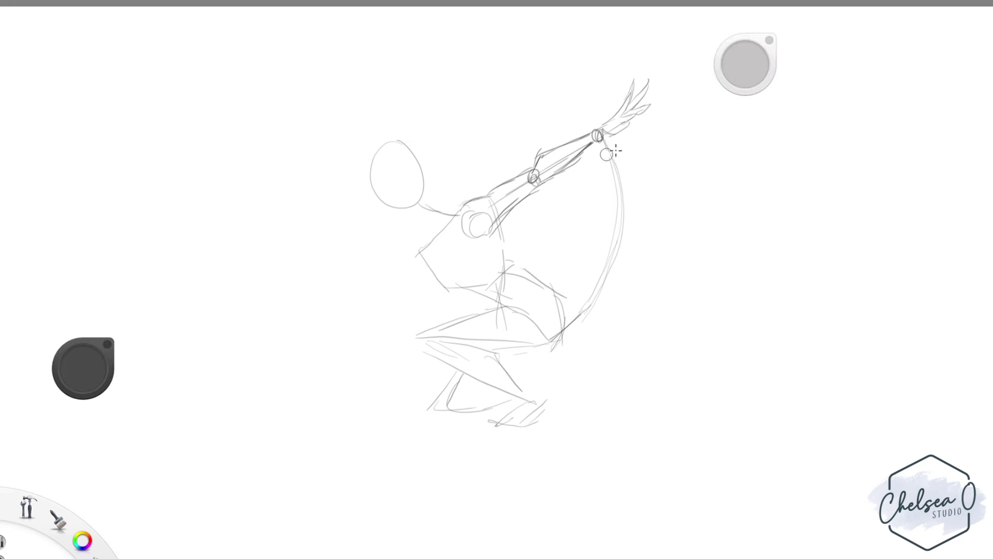
pyautogui.moveTo(607, 152)
pyautogui.mouseDown()
pyautogui.moveTo(607, 264)
pyautogui.moveTo(579, 320)
pyautogui.mouseUp()
# Sketch the brow, chin and jawline around the crouching figure's head oval
pyautogui.press('b')
pyautogui.moveTo(371, 155)
pyautogui.mouseDown()
pyautogui.moveTo(377, 206)
pyautogui.moveTo(366, 170)
pyautogui.mouseUp()
pyautogui.moveTo(373, 206)
pyautogui.mouseDown()
pyautogui.moveTo(401, 218)
pyautogui.moveTo(425, 190)
pyautogui.mouseUp()
pyautogui.moveTo(379, 207); pyautogui.dragTo(403, 217)
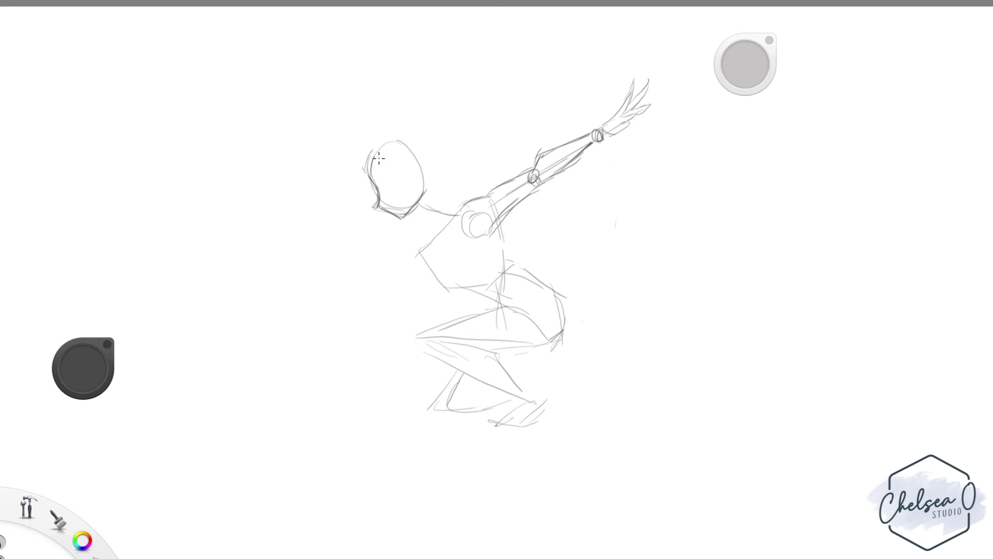
# Sketch long hair sweeping back from the crown and nape of the crouching figure's head
pyautogui.moveTo(369, 154); pyautogui.dragTo(306, 277)
pyautogui.moveTo(414, 117); pyautogui.dragTo(444, 161)
pyautogui.moveTo(424, 132); pyautogui.dragTo(315, 191)
pyautogui.moveTo(373, 126); pyautogui.dragTo(247, 260)
# Draw a bracket from the chin to above the eyebrows, an equals sign, and a matching bracket along the raised hand
pyautogui.moveTo(380, 168)
pyautogui.mouseDown()
pyautogui.moveTo(418, 184)
pyautogui.moveTo(390, 154)
pyautogui.moveTo(354, 190)
pyautogui.moveTo(382, 232)
pyautogui.mouseUp()
pyautogui.moveTo(380, 231)
pyautogui.mouseDown()
pyautogui.moveTo(377, 210)
pyautogui.moveTo(398, 206)
pyautogui.mouseUp()
pyautogui.moveTo(470, 140); pyautogui.dragTo(511, 126)
pyautogui.moveTo(480, 149); pyautogui.dragTo(506, 138)
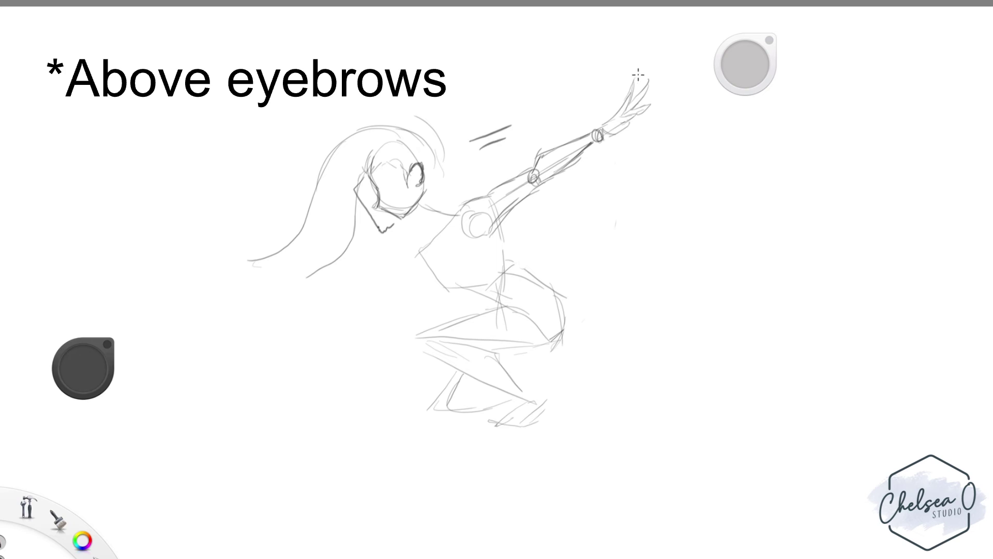
pyautogui.moveTo(636, 74)
pyautogui.mouseDown()
pyautogui.moveTo(611, 81)
pyautogui.moveTo(600, 124)
pyautogui.mouseUp()
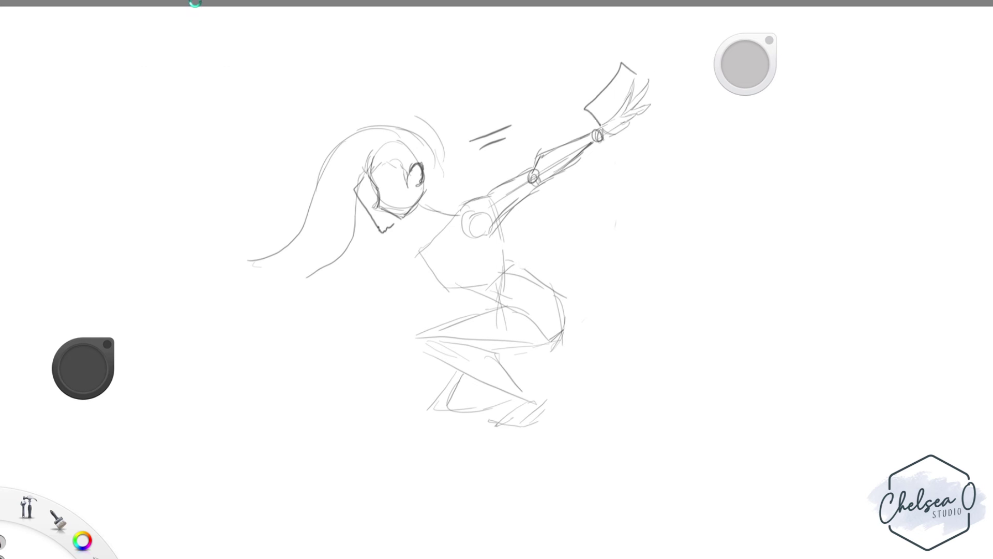
# Undo the face and hand comparison brackets and the equals sign
pyautogui.hotkey('ctrl', 'z')
pyautogui.hotkey('ctrl', 'z')
pyautogui.hotkey('ctrl', 'z')
pyautogui.hotkey('ctrl', 'z')
pyautogui.hotkey('ctrl', 'z')
pyautogui.hotkey('ctrl', 'z')
pyautogui.hotkey('ctrl', 'z')
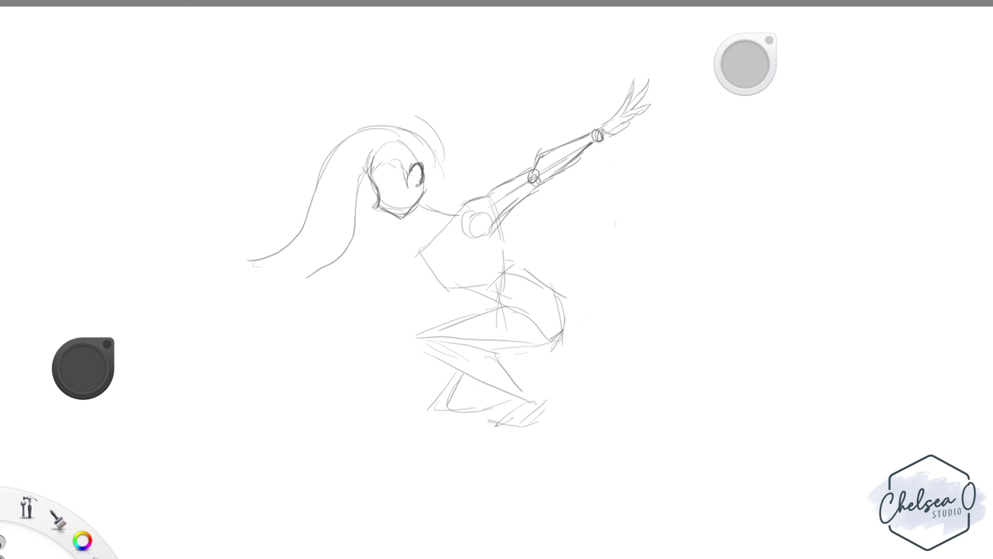
# Lasso the raised hand, scale it down slightly, keep it attached at the wrist joint, and clear the selection
pyautogui.moveTo(668, 67)
pyautogui.mouseDown()
pyautogui.moveTo(642, 62)
pyautogui.moveTo(672, 69)
pyautogui.moveTo(664, 89)
pyautogui.mouseUp()
pyautogui.press('v')
pyautogui.moveTo(708, 184); pyautogui.dragTo(423, 286)
pyautogui.moveTo(573, 337); pyautogui.dragTo(572, 336)
pyautogui.moveTo(556, 276)
pyautogui.mouseDown()
pyautogui.moveTo(609, 286)
pyautogui.moveTo(581, 280)
pyautogui.mouseUp()
pyautogui.moveTo(430, 388); pyautogui.dragTo(507, 346)
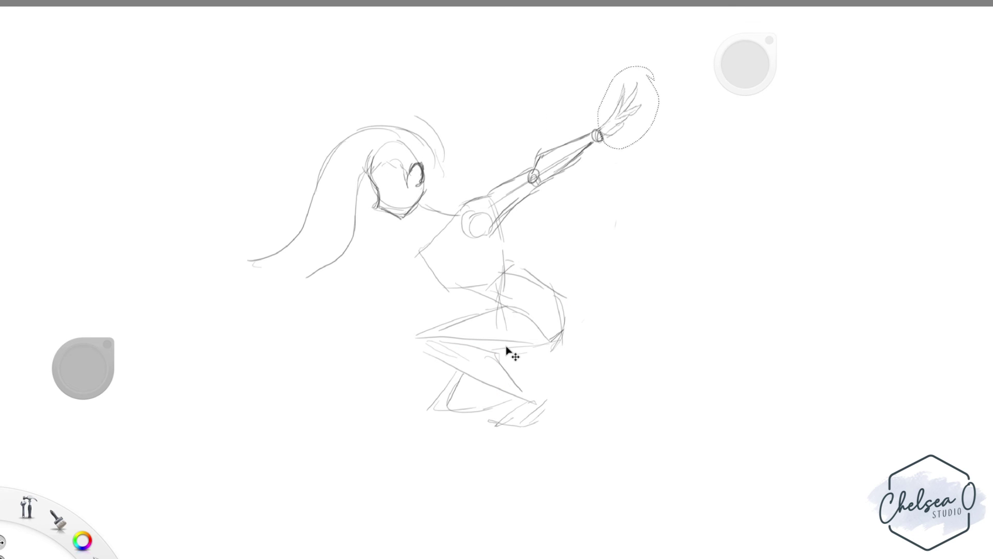
pyautogui.click(751, 274)
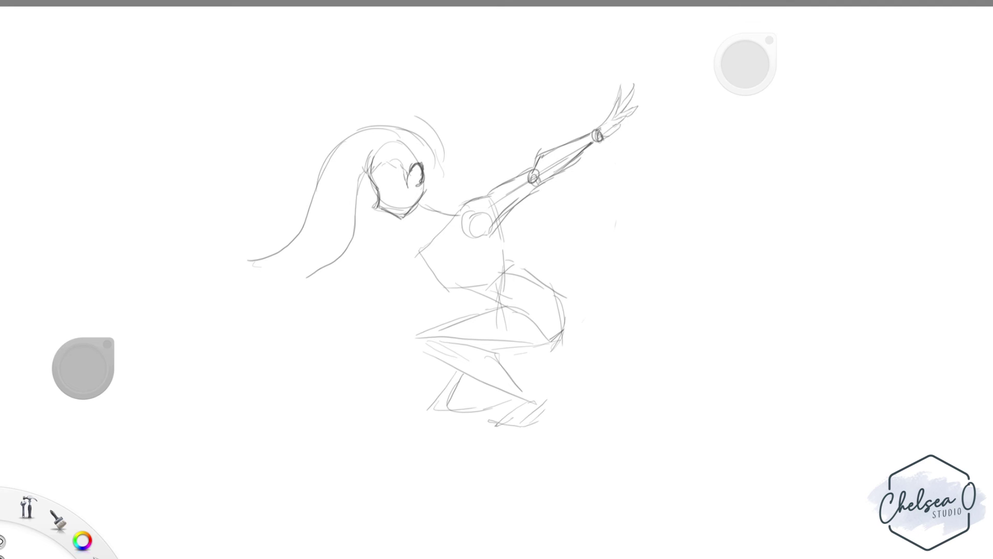